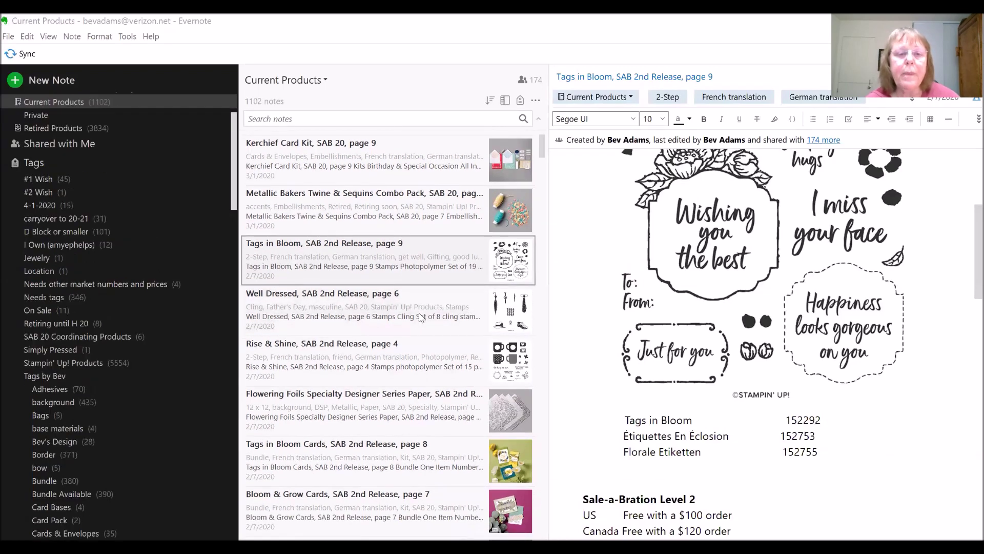
scroll(324, 308, "down", 2)
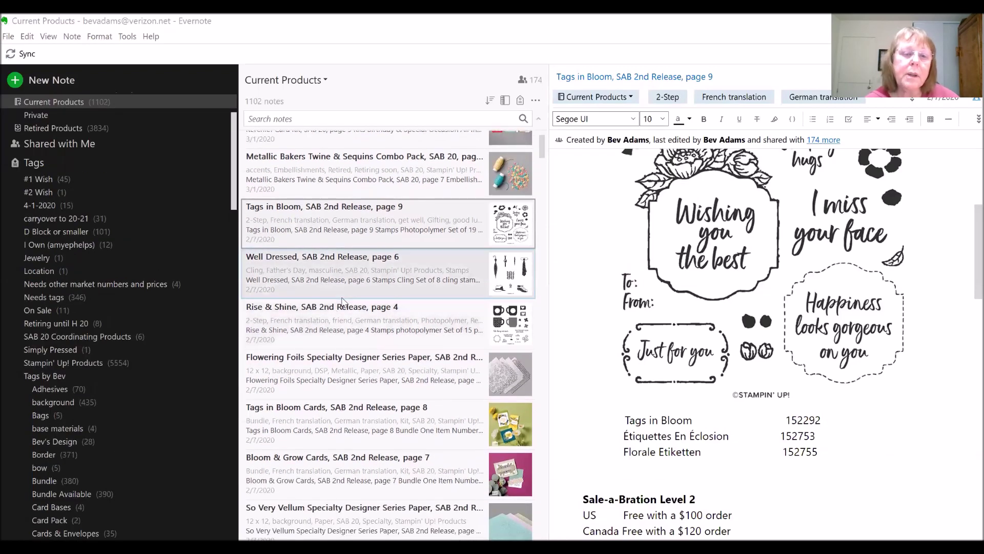
scroll(344, 304, "down", 3)
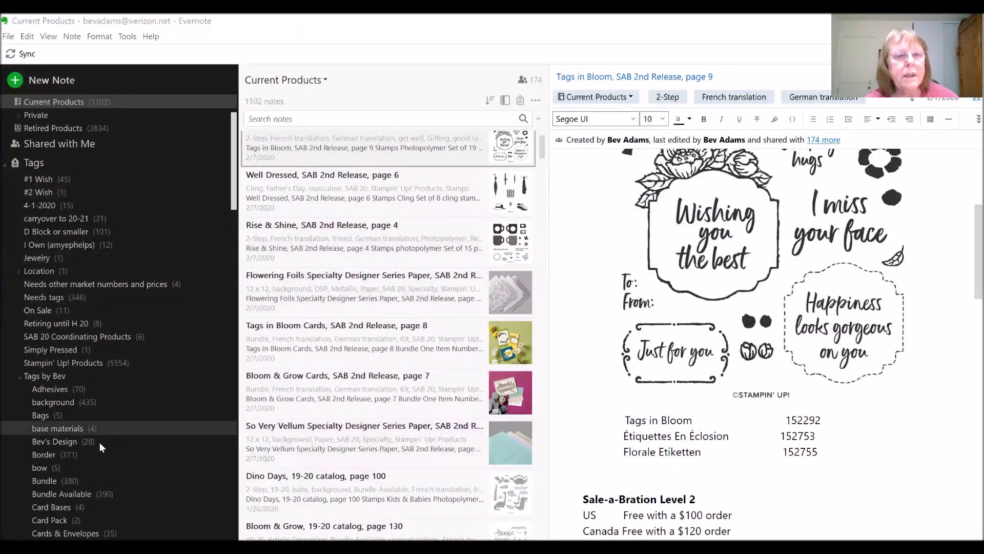
scroll(99, 442, "down", 1)
scroll(377, 383, "down", 3)
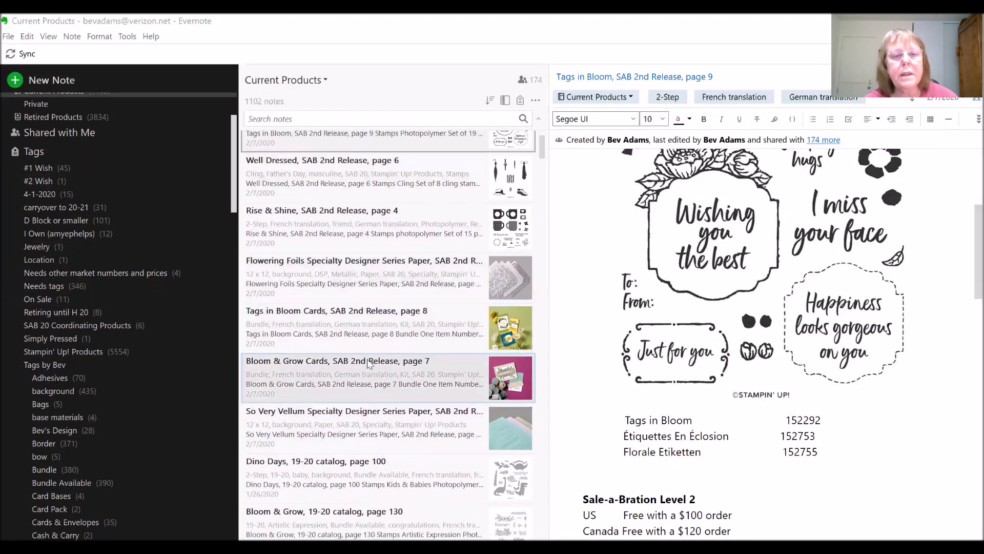
scroll(377, 383, "down", 5)
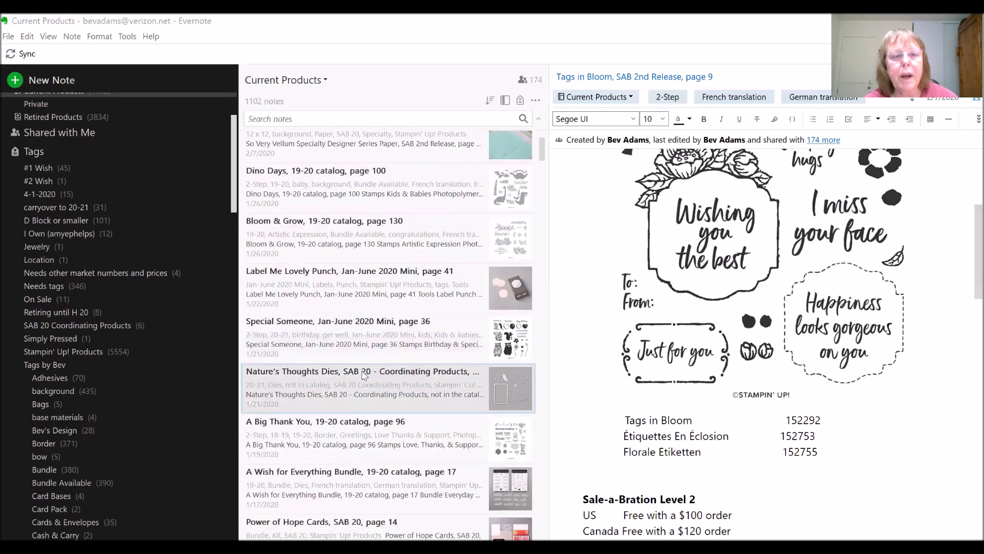
scroll(384, 338, "up", 2)
scroll(384, 338, "up", 5)
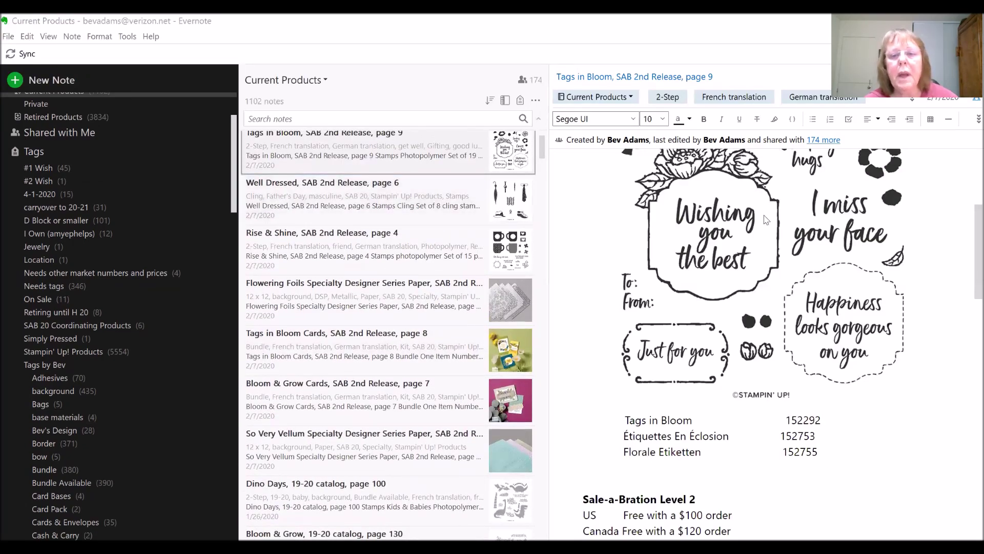
scroll(760, 306, "down", 3)
scroll(758, 316, "down", 3)
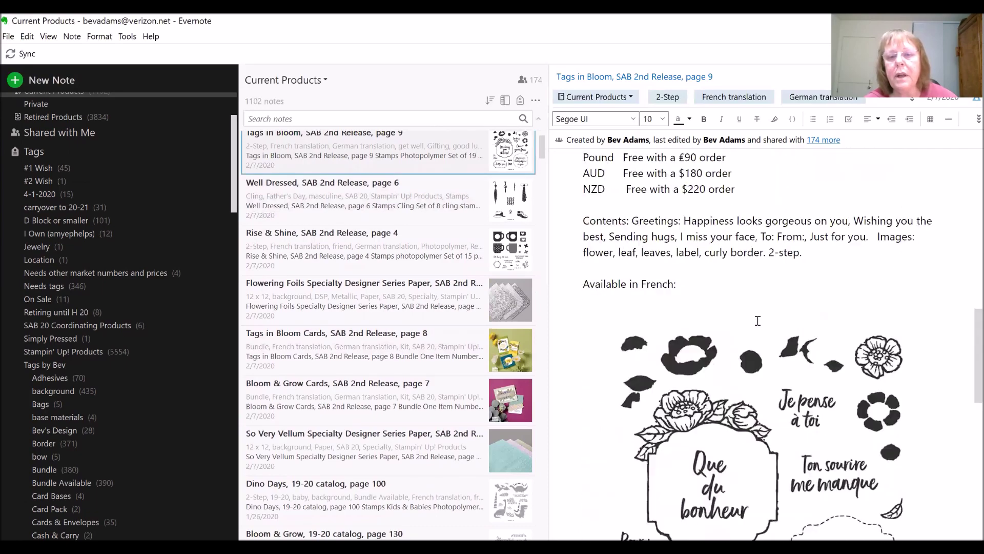
scroll(769, 341, "down", 6)
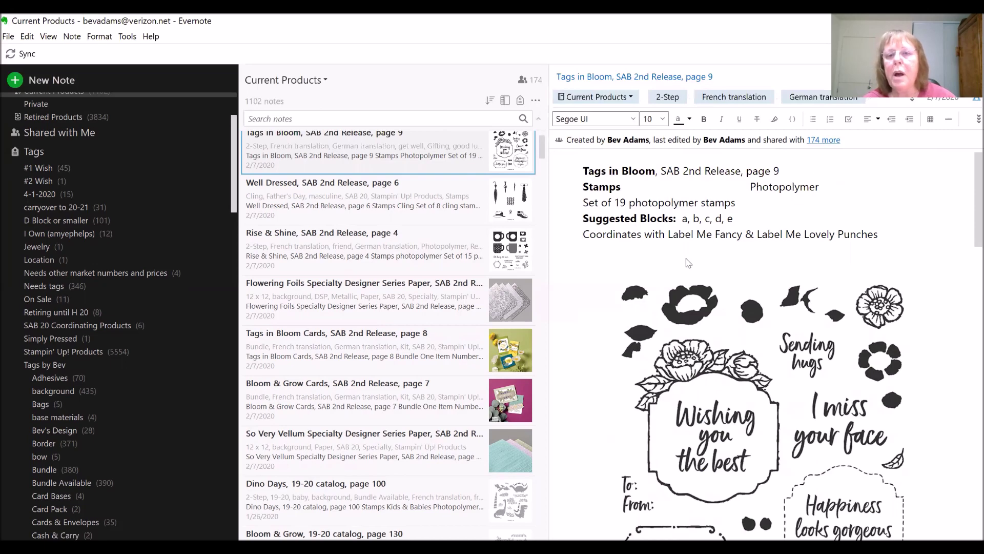
scroll(845, 292, "down", 5)
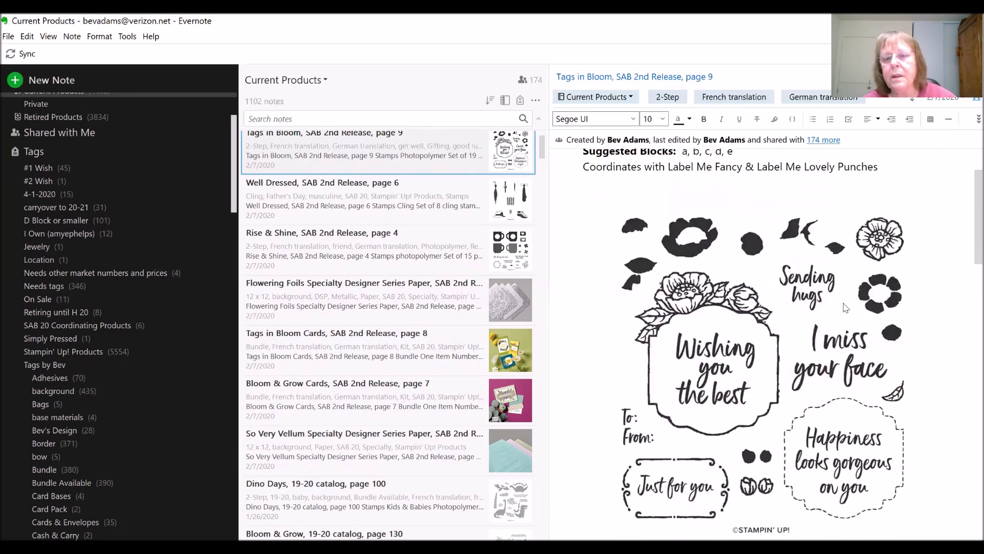
scroll(845, 314, "down", 3)
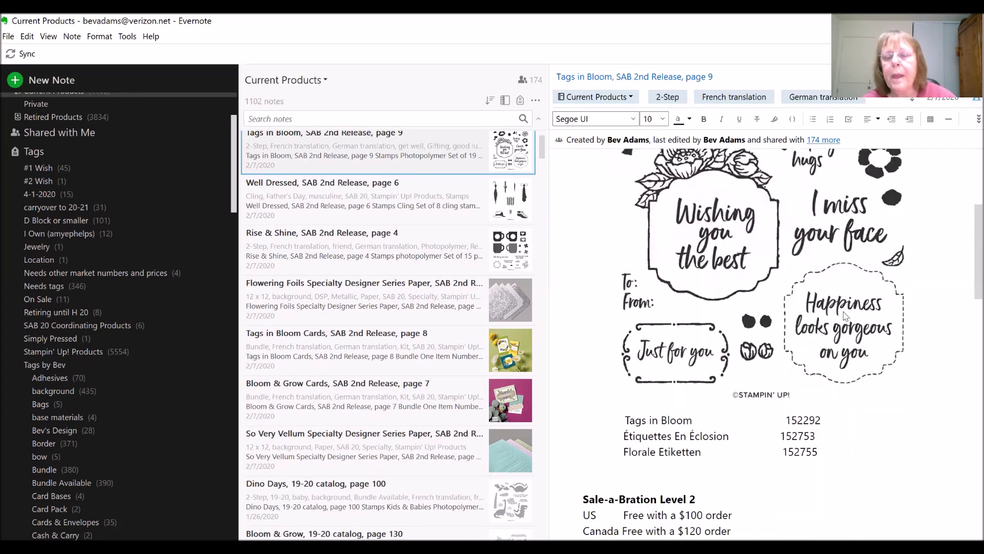
scroll(844, 315, "down", 5)
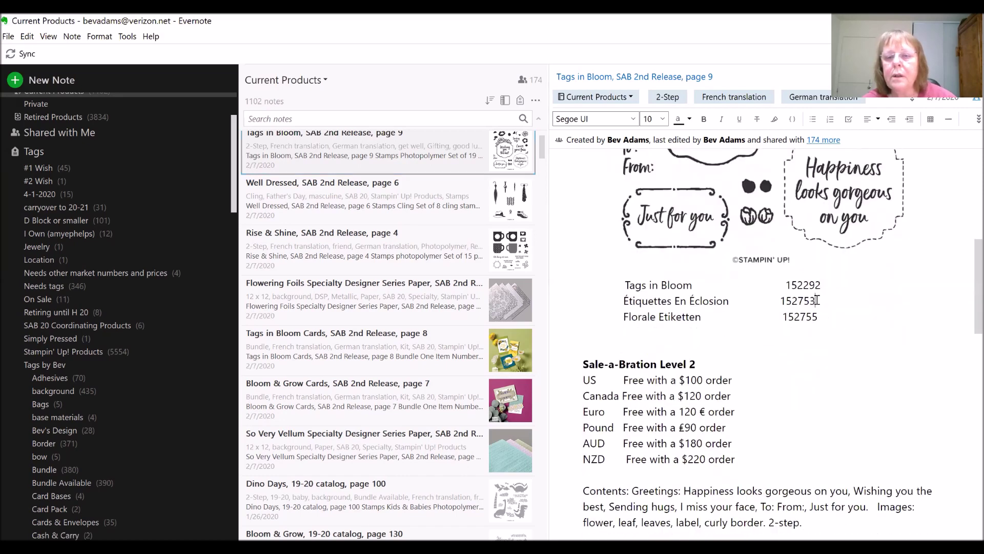
left_click_drag(817, 300, 773, 301)
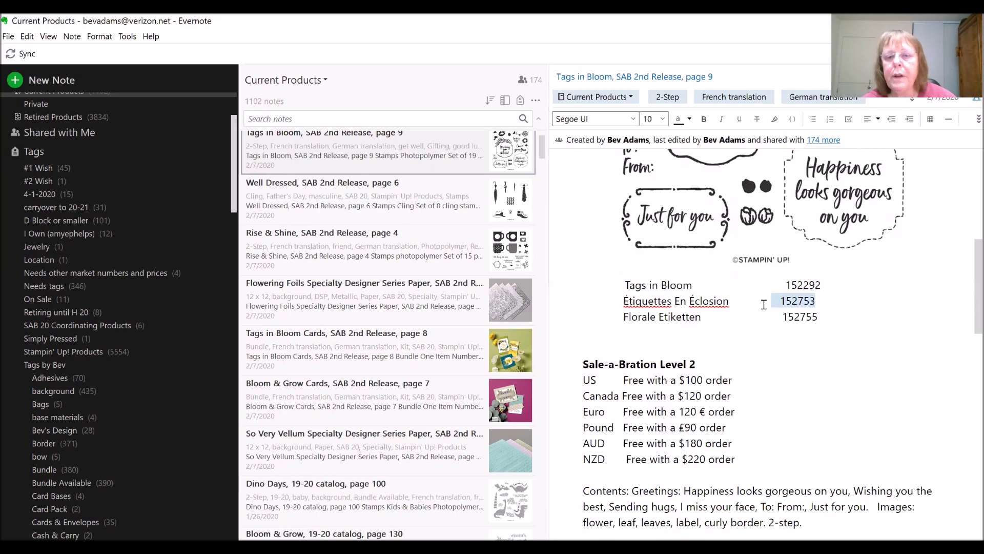
left_click_drag(818, 316, 784, 316)
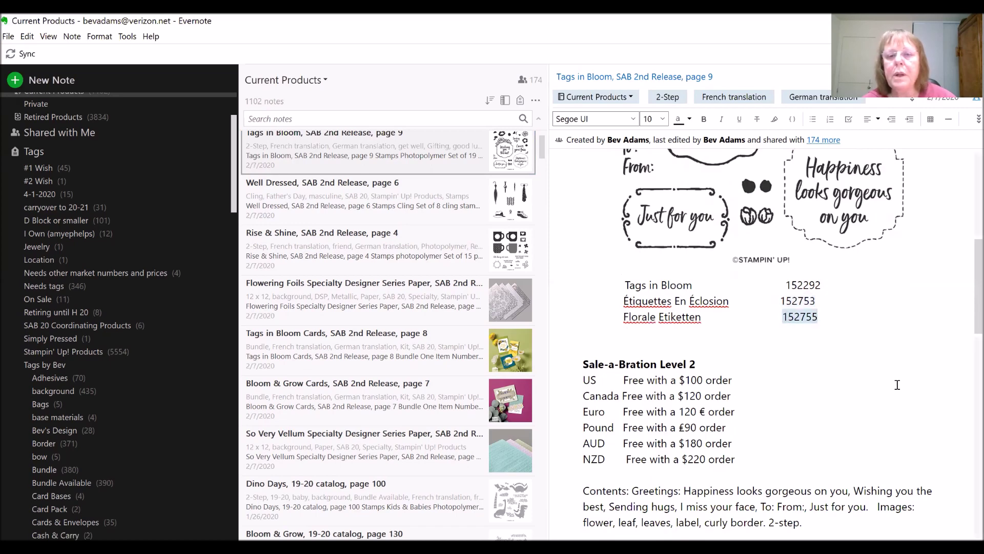
left_click(849, 325)
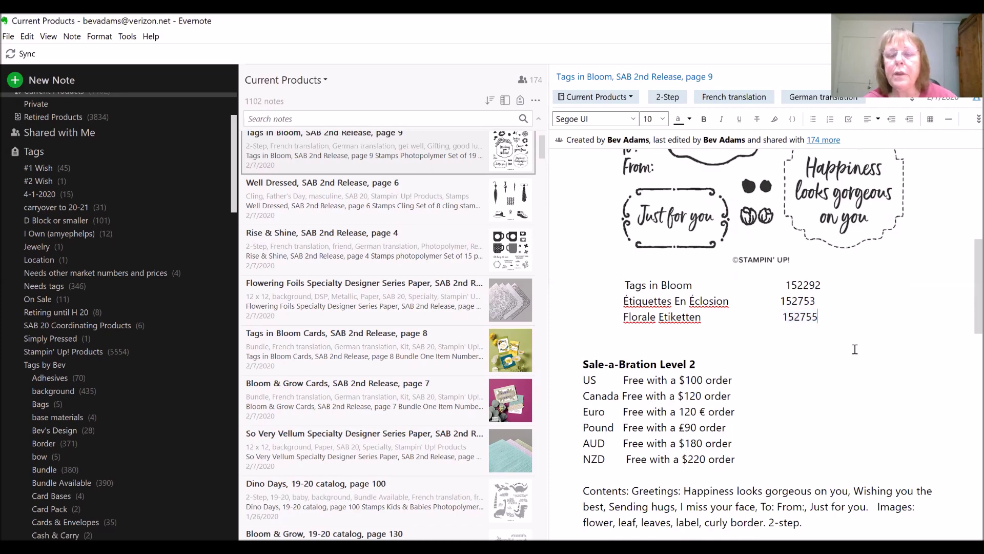
scroll(701, 354, "down", 5)
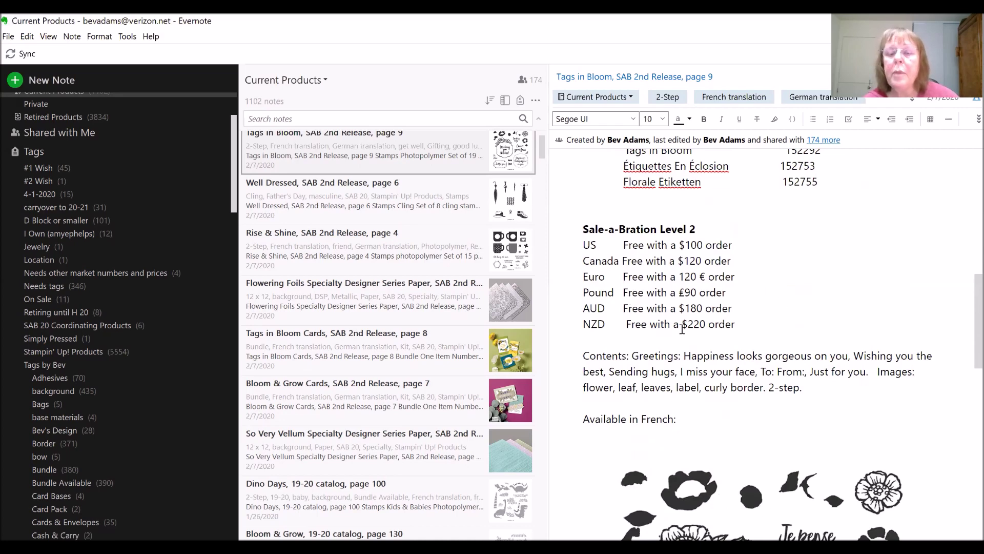
scroll(785, 282, "down", 2)
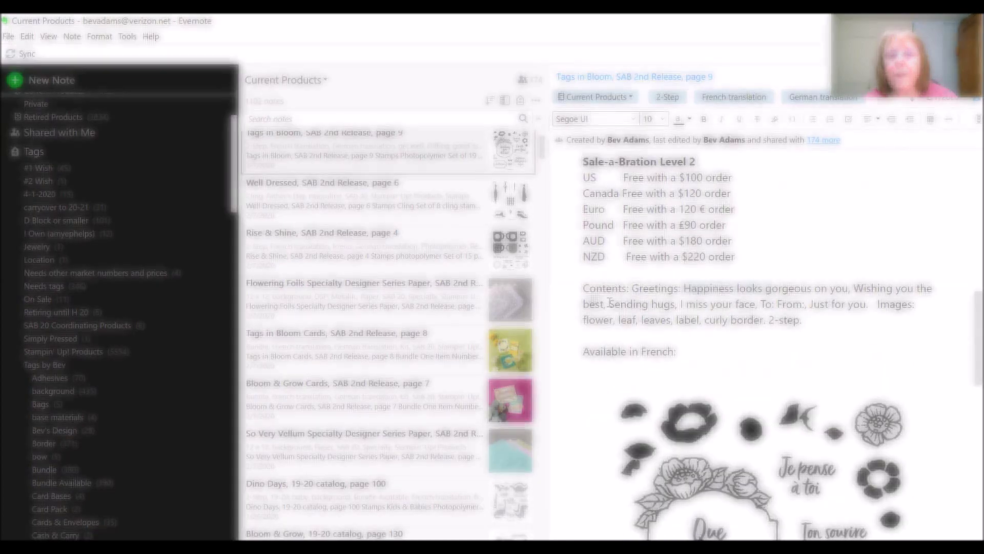
left_click_drag(771, 289, 680, 290)
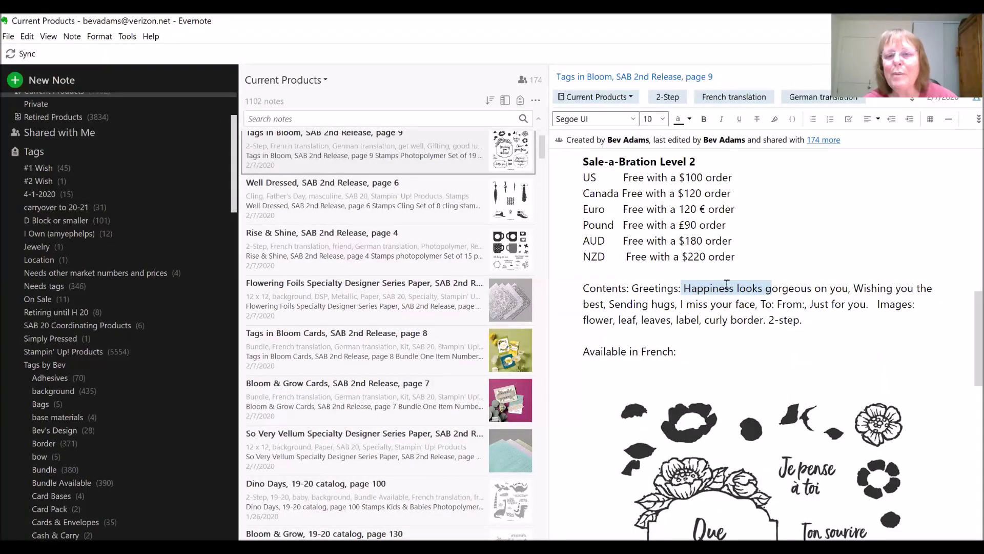
scroll(915, 290, "down", 2)
scroll(862, 274, "up", 5)
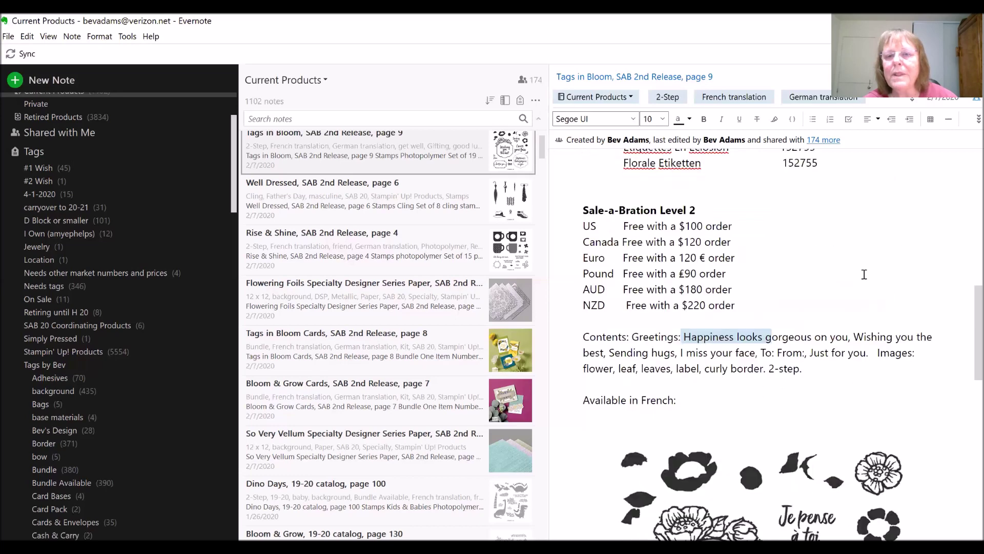
scroll(863, 274, "down", 2)
scroll(862, 275, "down", 2)
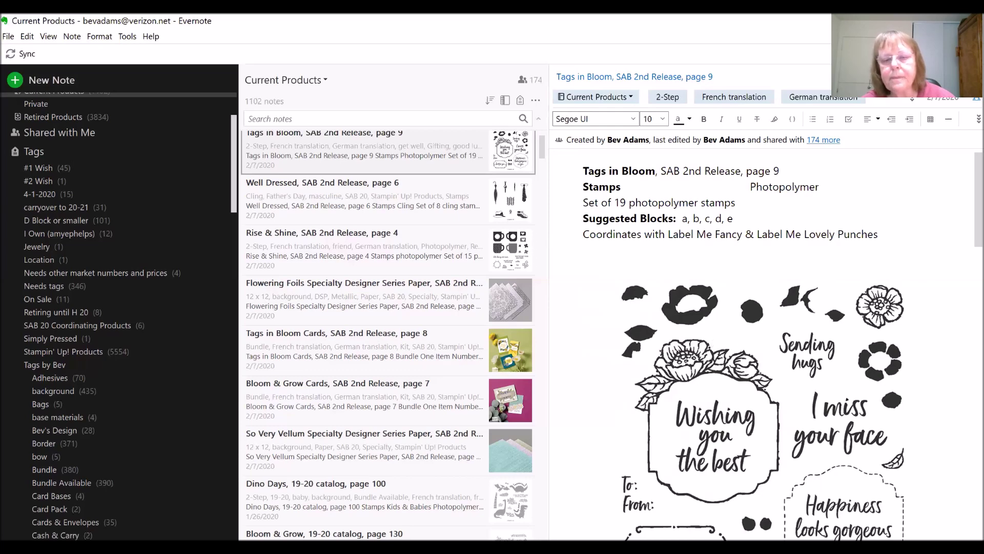
scroll(733, 433, "down", 12)
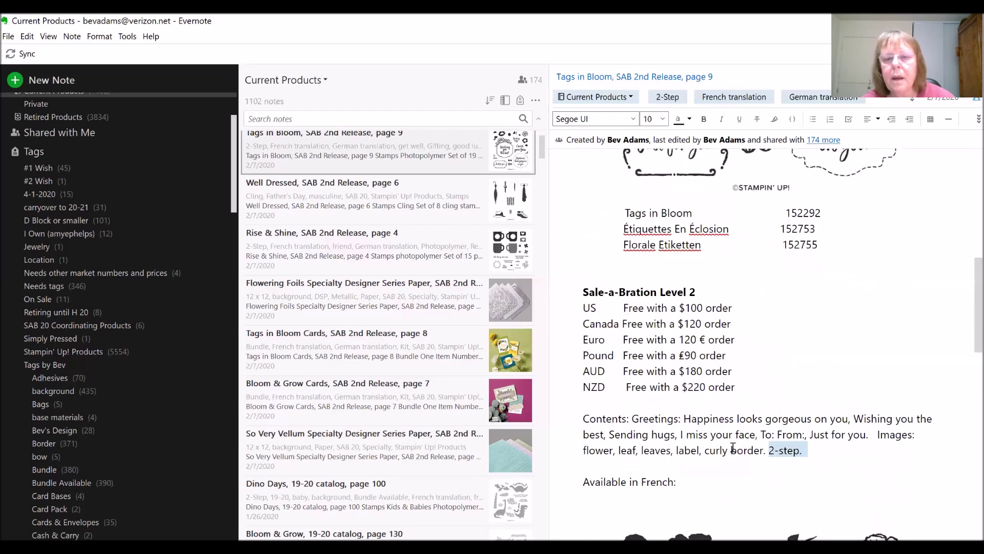
scroll(732, 448, "down", 3)
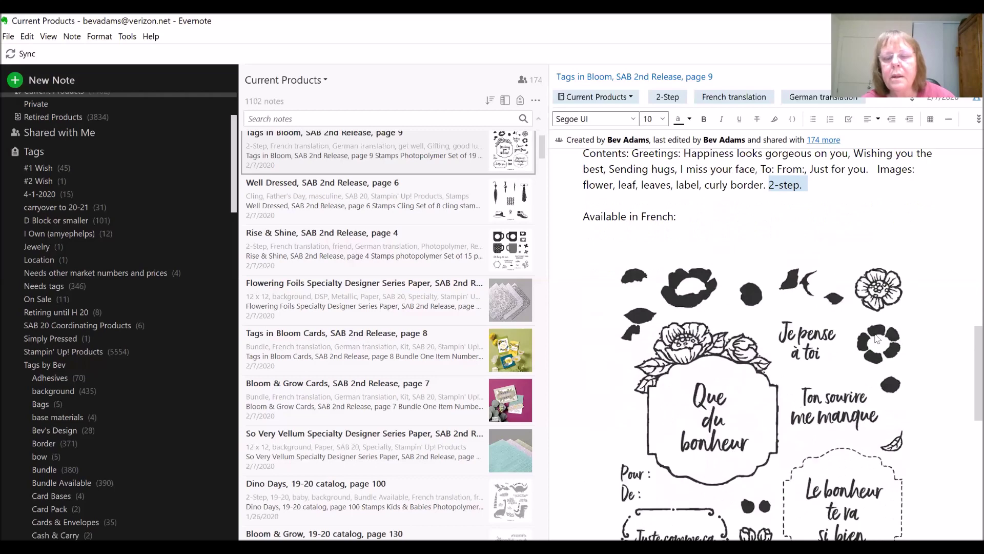
scroll(858, 406, "down", 2)
scroll(858, 406, "down", 1)
scroll(858, 406, "down", 6)
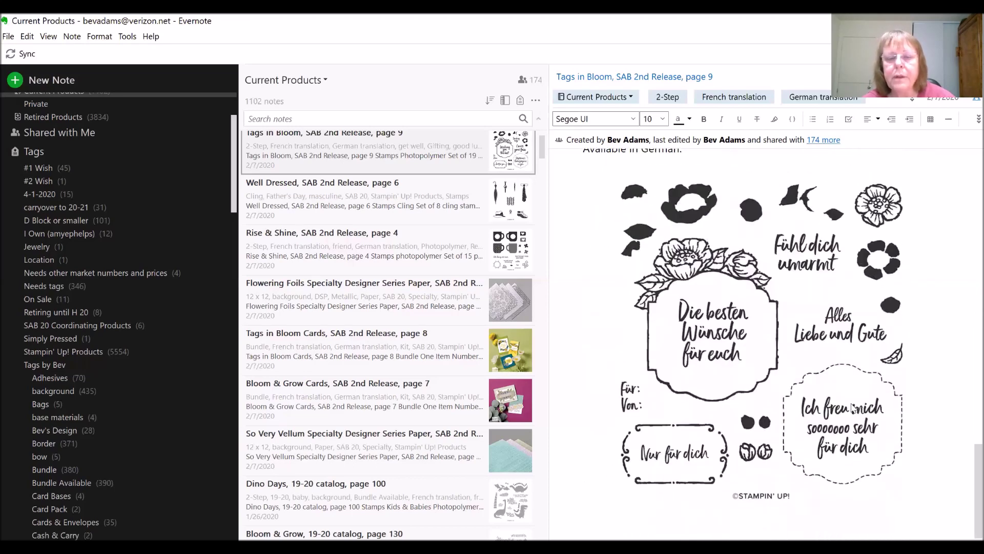
scroll(389, 359, "down", 10)
Expand the Stamps tag, filter the notes by Stamps, and scroll through them.
scroll(96, 401, "down", 20)
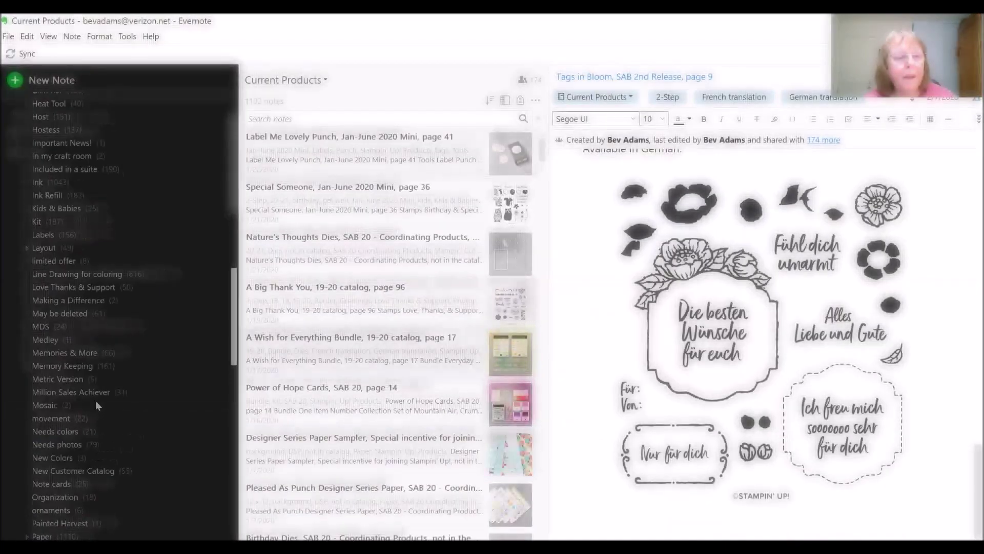
scroll(81, 392, "down", 2)
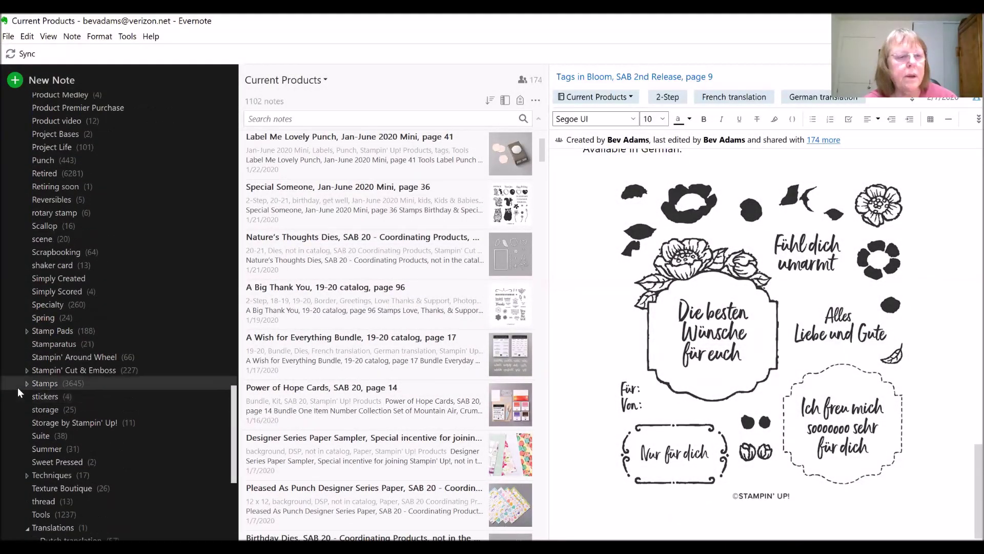
left_click(27, 384)
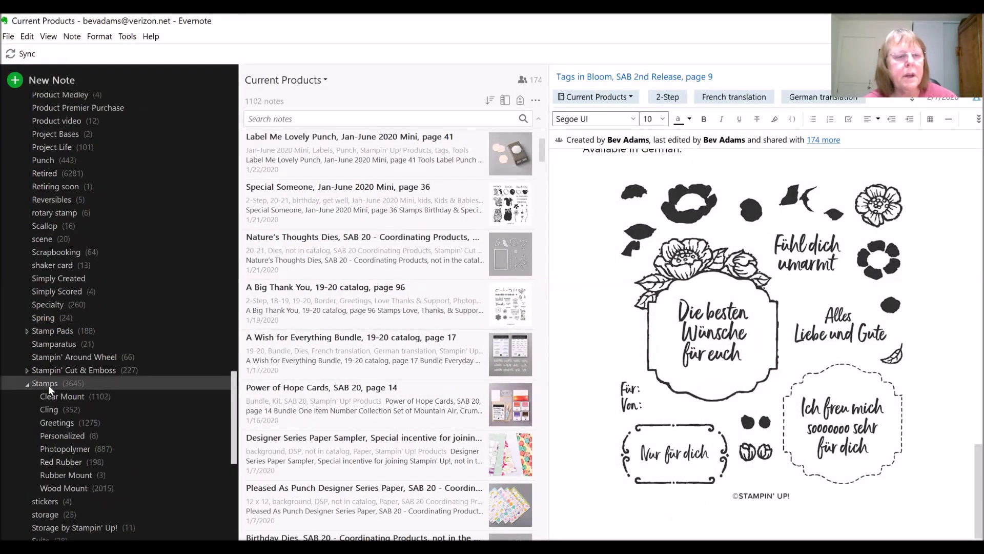
left_click(48, 386)
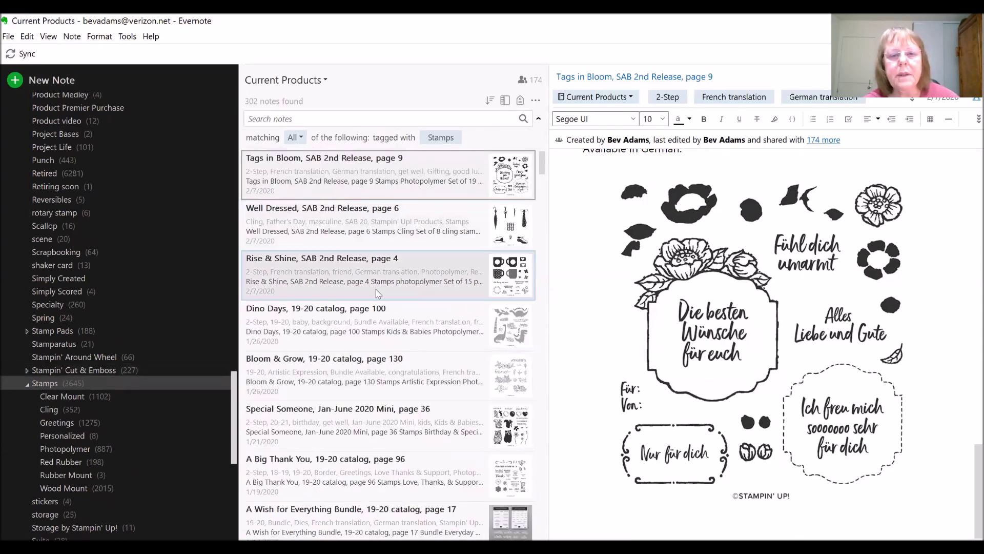
scroll(376, 293, "down", 3)
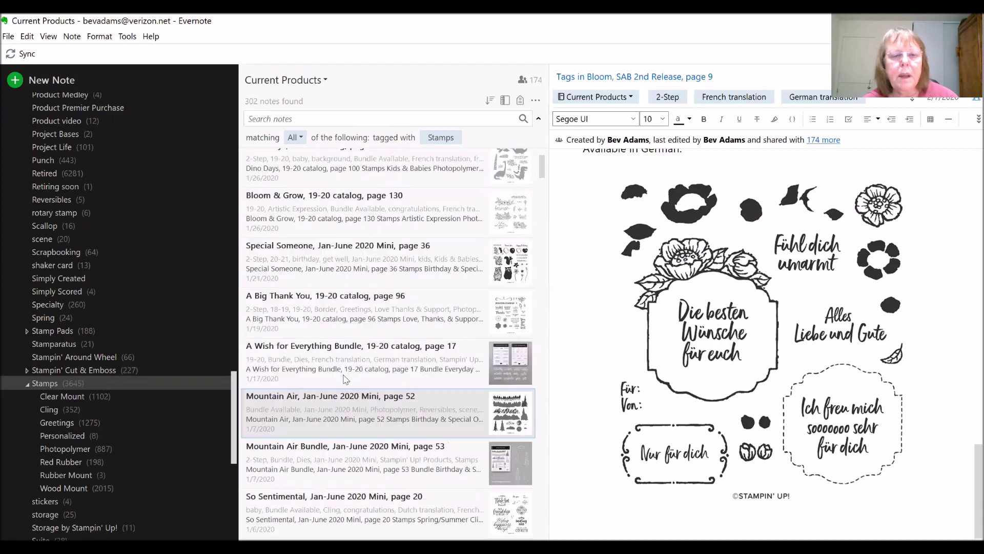
scroll(345, 379, "down", 4)
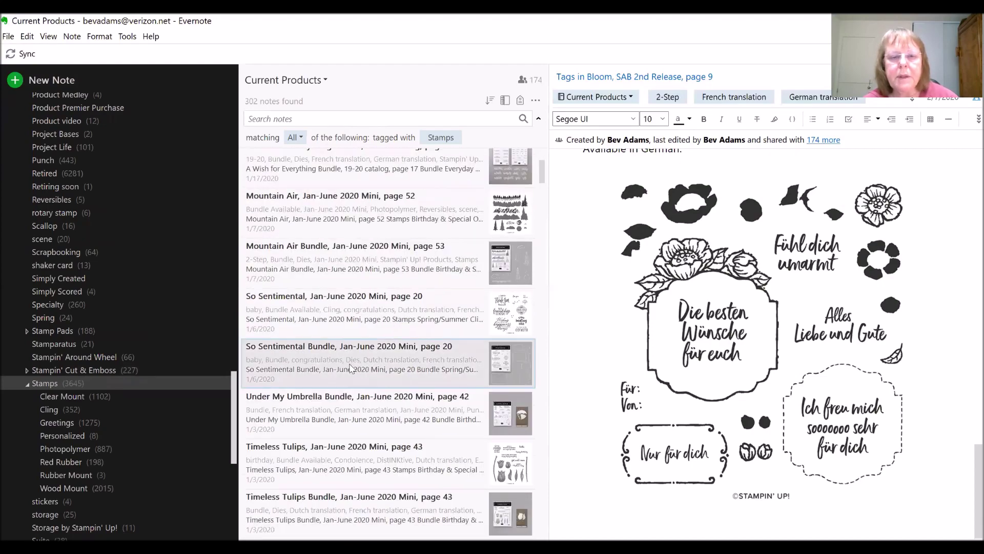
scroll(350, 367, "down", 10)
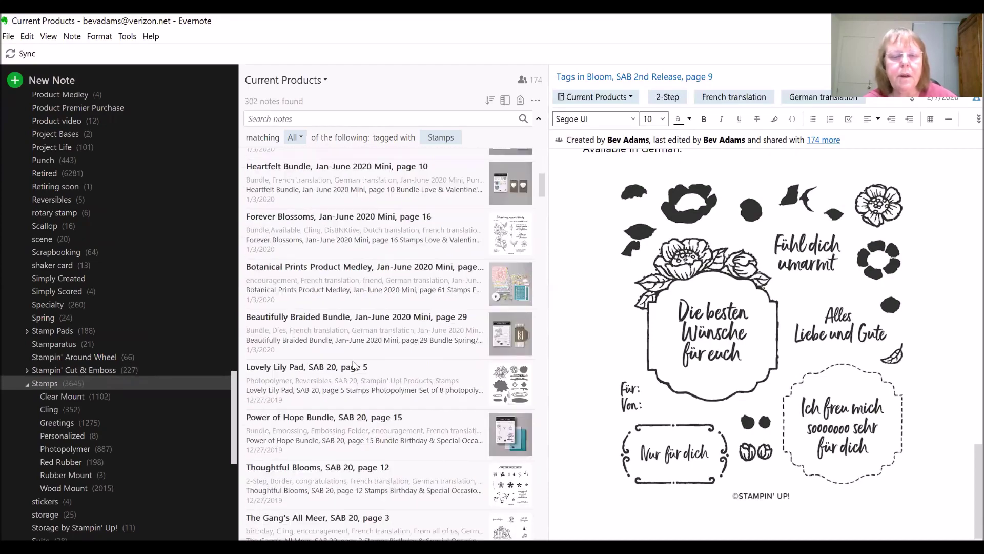
scroll(352, 365, "down", 5)
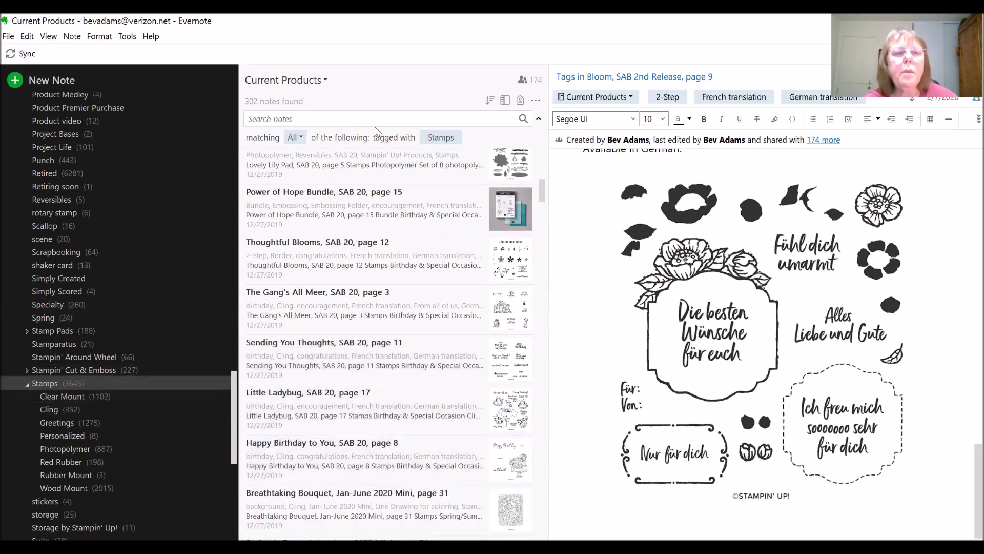
Remove the Stamps tag filter to list all 1102 notes again, then start a search.
left_click(457, 137)
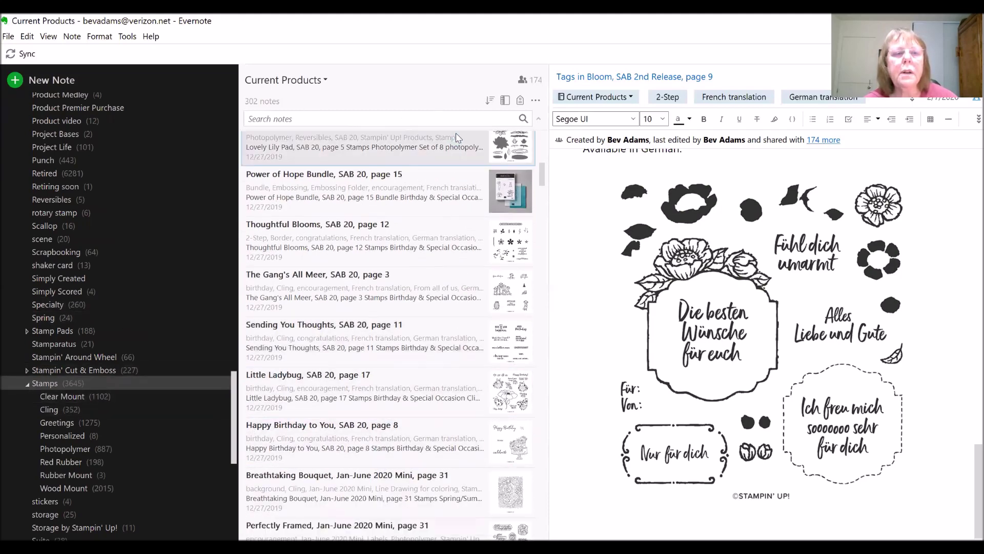
scroll(137, 235, "up", 3)
scroll(118, 243, "up", 10)
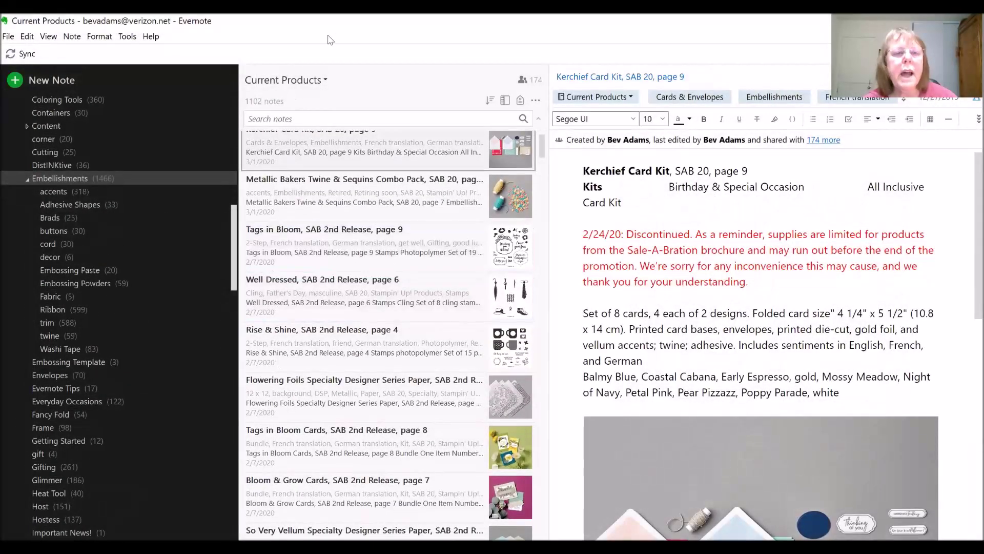
left_click(313, 118)
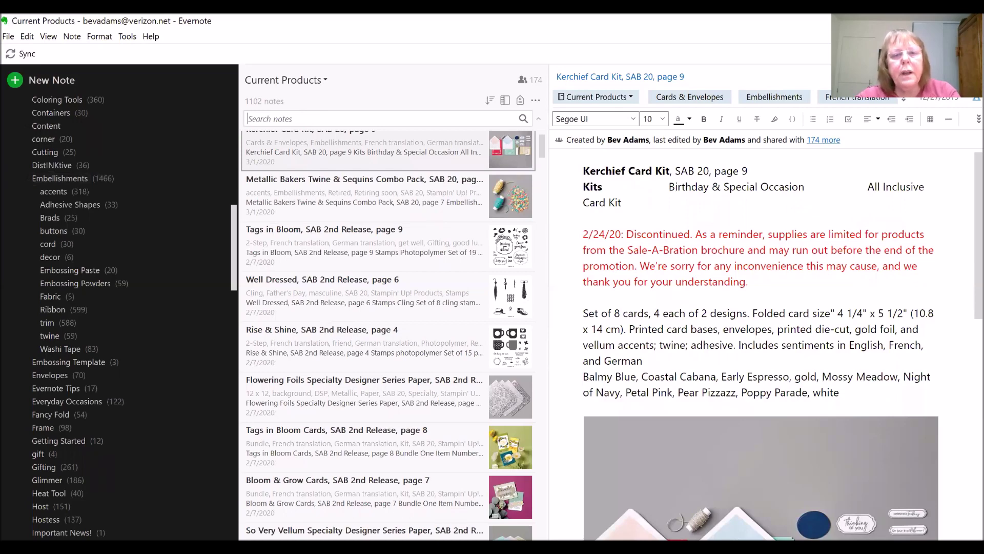
Search Current Products for 'real red' and scroll through the 32 matching notes.
type("eal re")
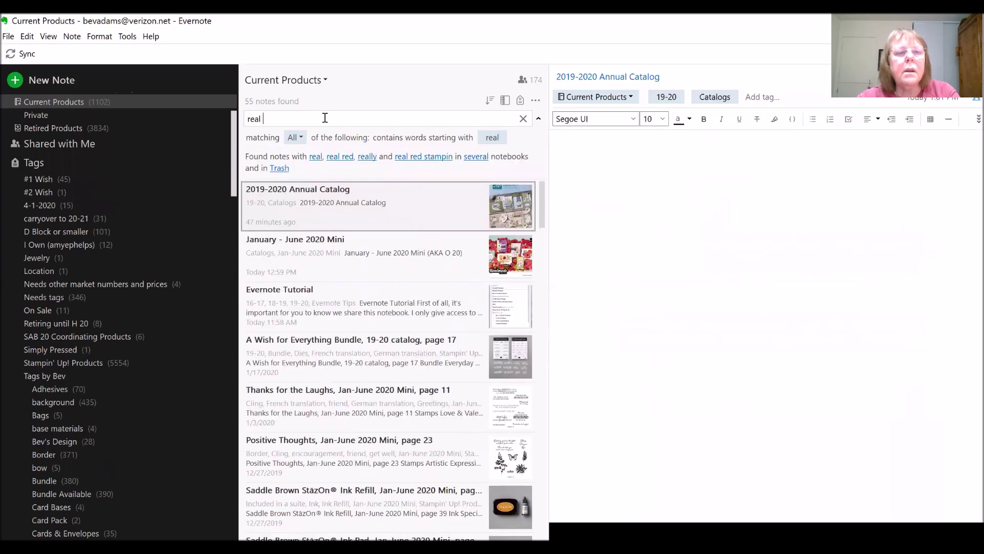
type("d")
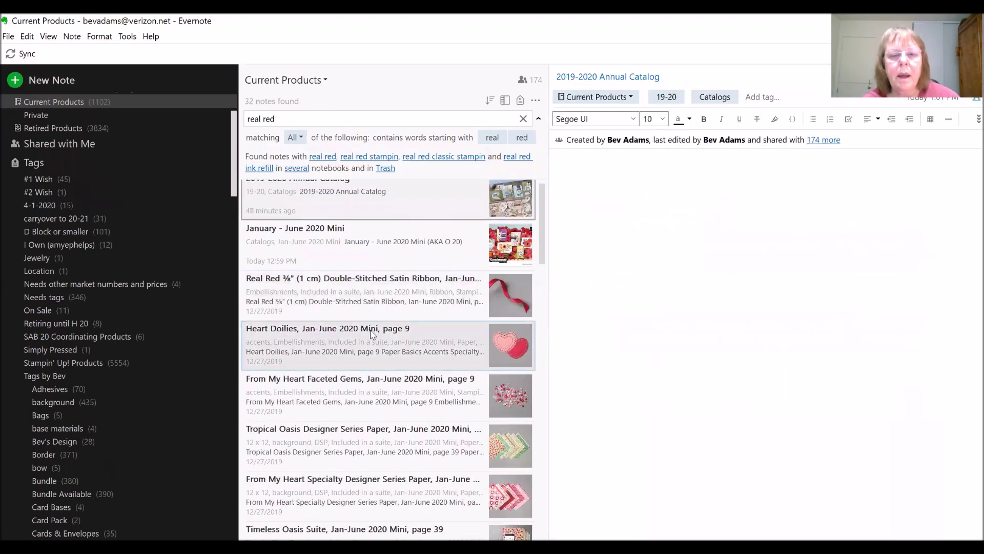
scroll(372, 336, "down", 1)
scroll(390, 337, "down", 8)
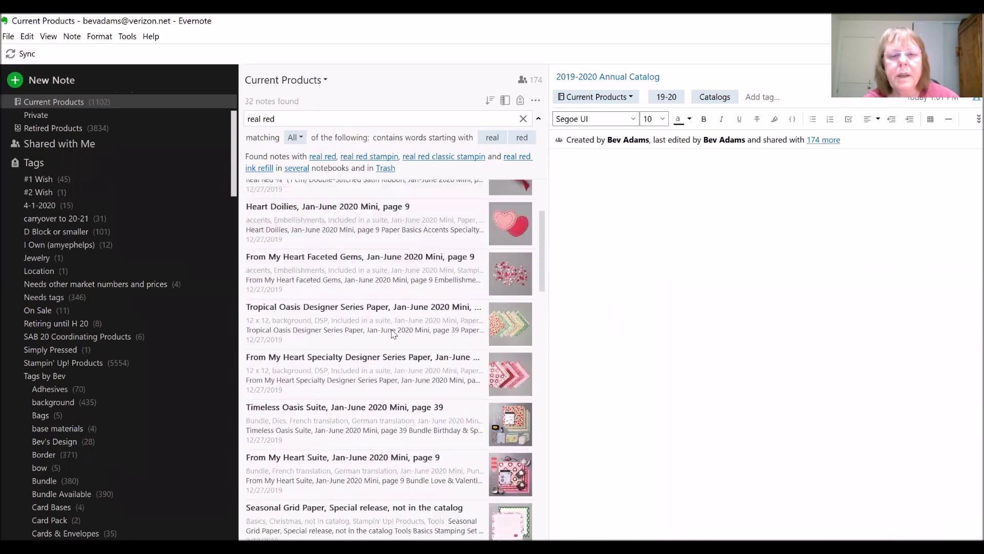
scroll(401, 338, "down", 4)
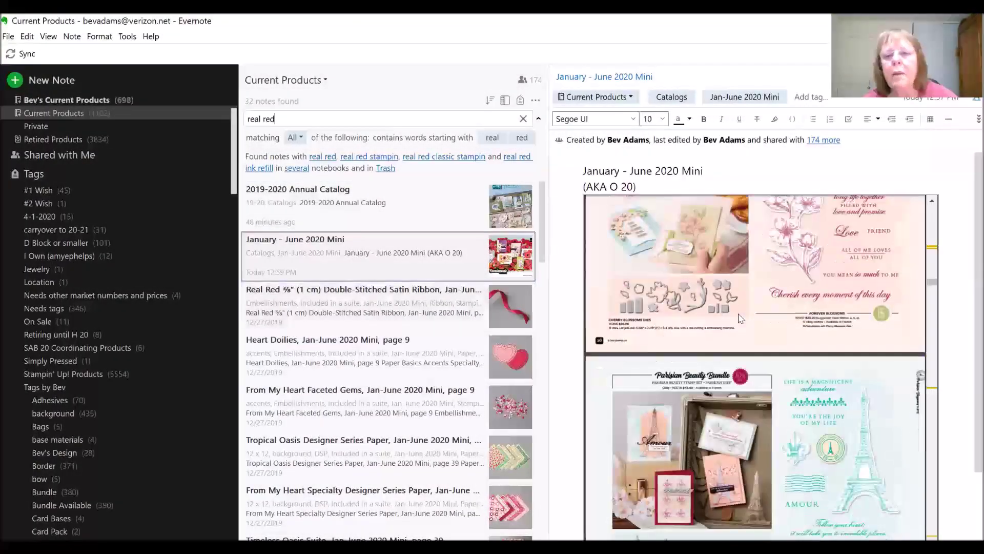
scroll(748, 319, "down", 15)
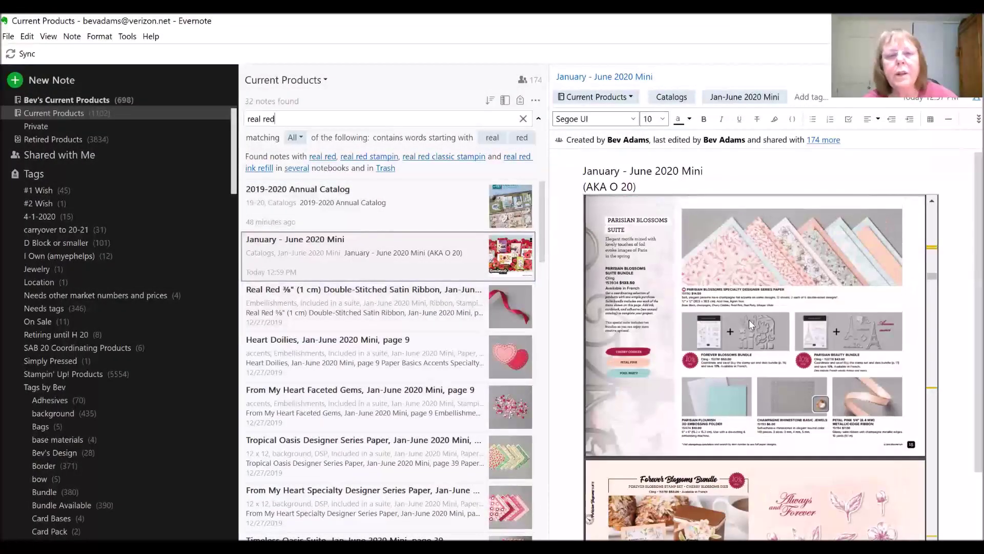
scroll(749, 319, "down", 10)
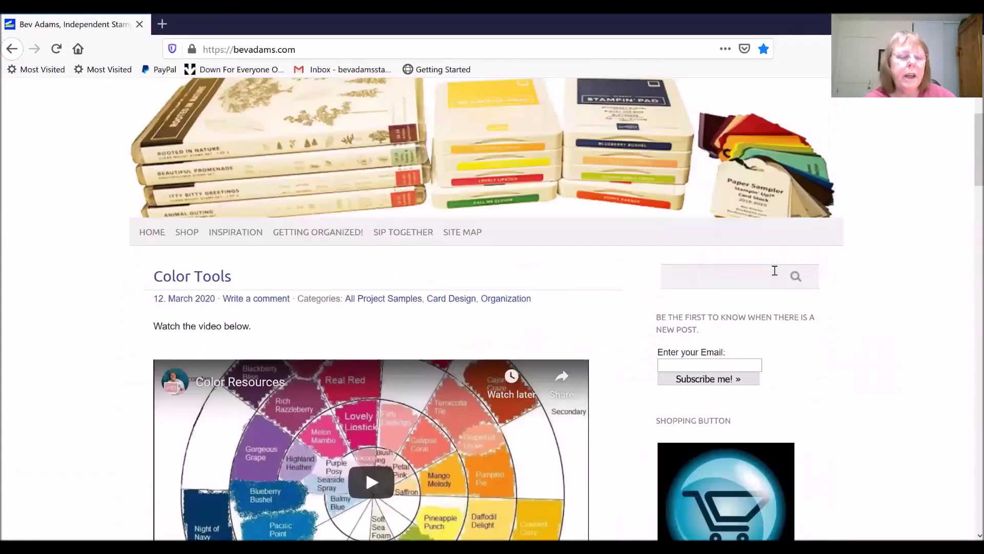
scroll(640, 259, "down", 1)
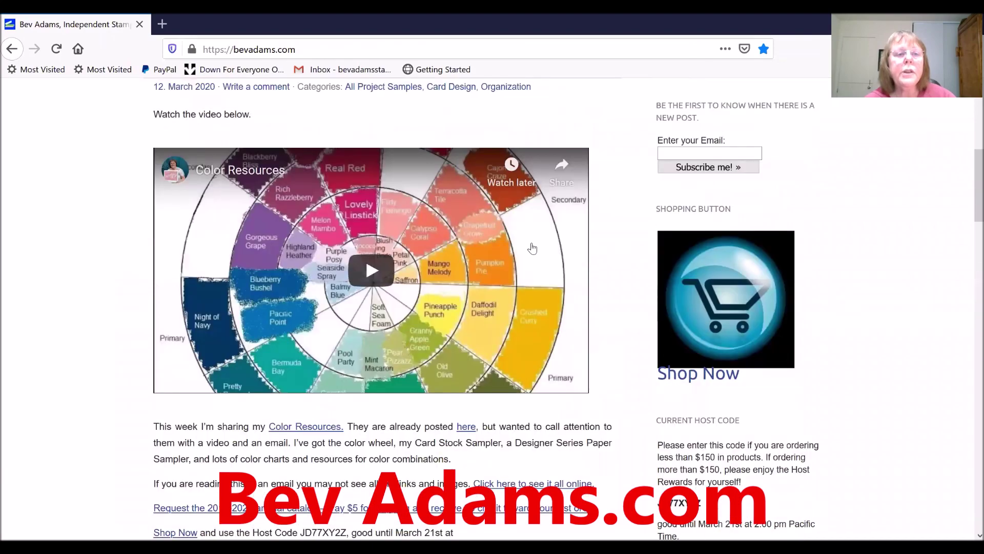
Go from the bevadams.com Shop page to the 'Products from Bev' page.
scroll(461, 169, "up", 1)
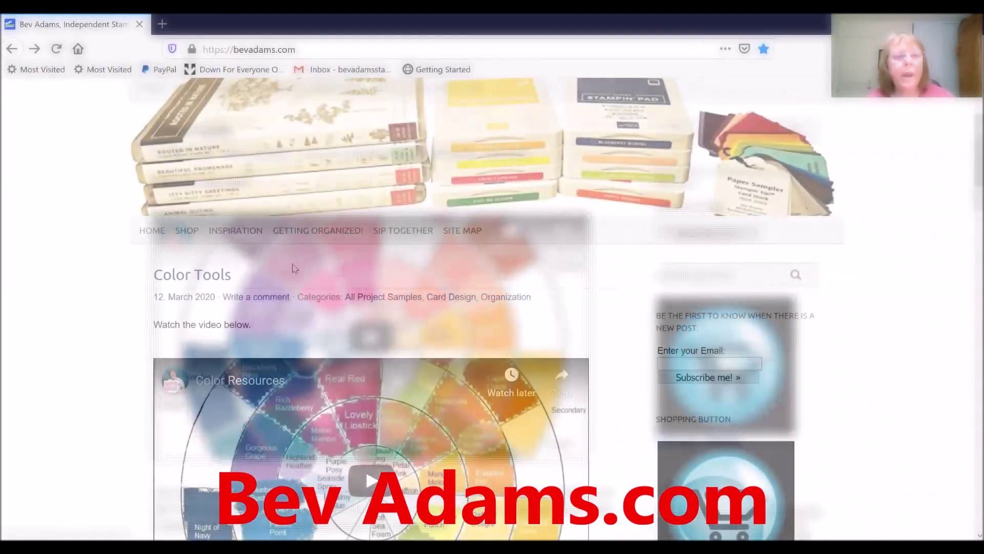
left_click(187, 232)
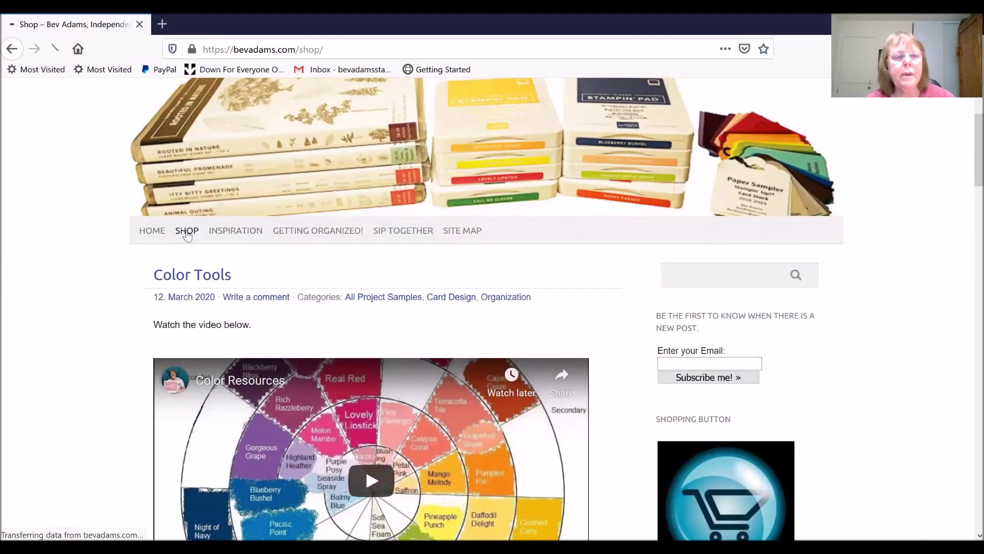
scroll(205, 266, "down", 3)
scroll(213, 281, "down", 1)
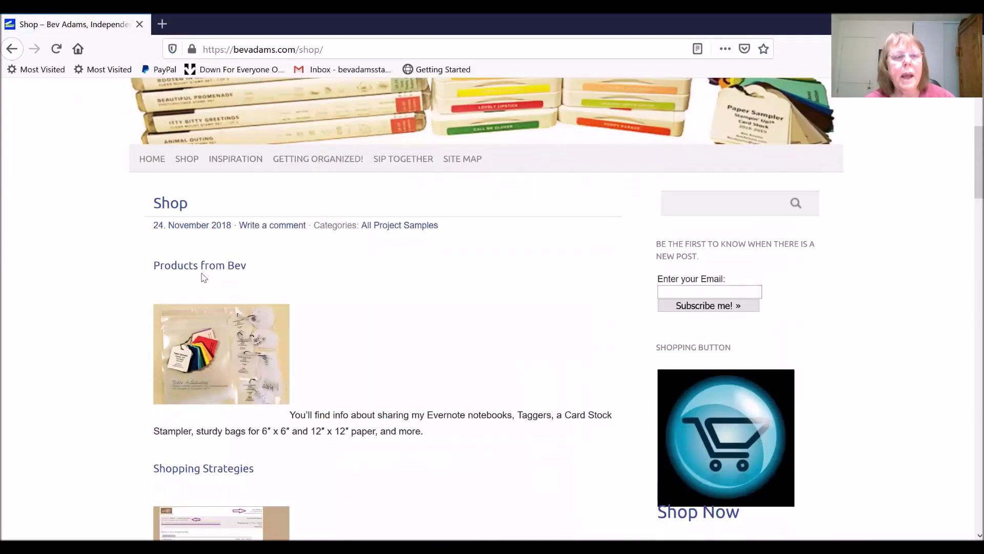
left_click(203, 272)
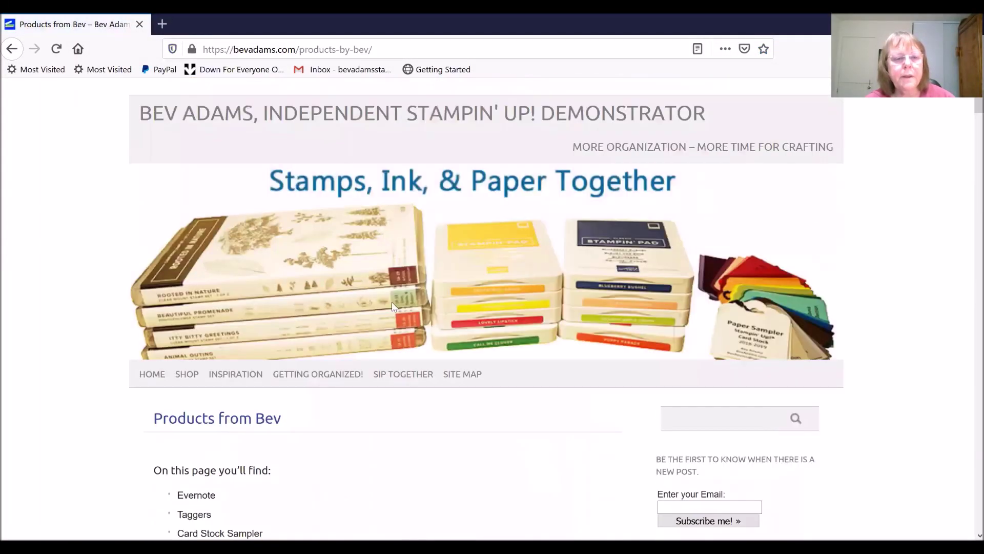
scroll(391, 302, "down", 4)
scroll(394, 304, "down", 7)
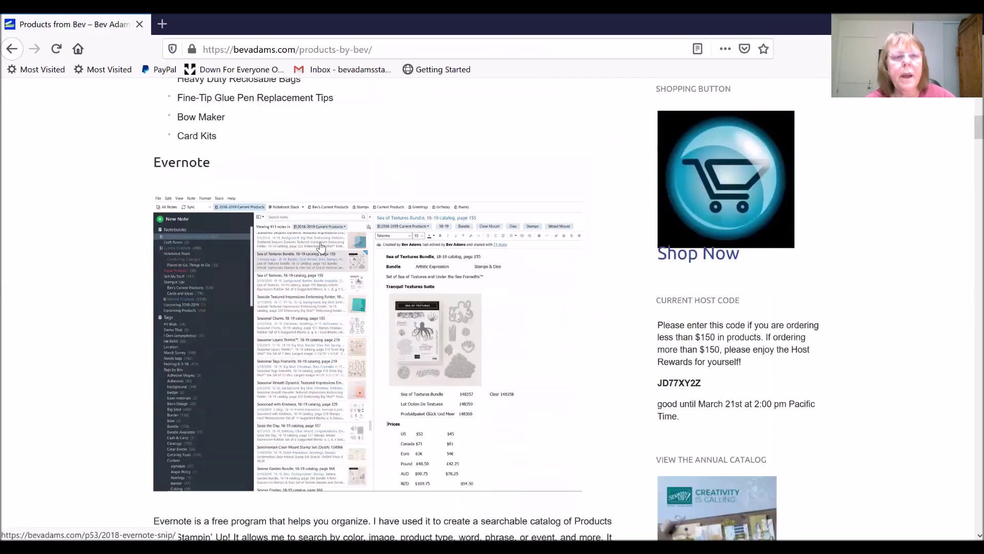
scroll(368, 256, "up", 3)
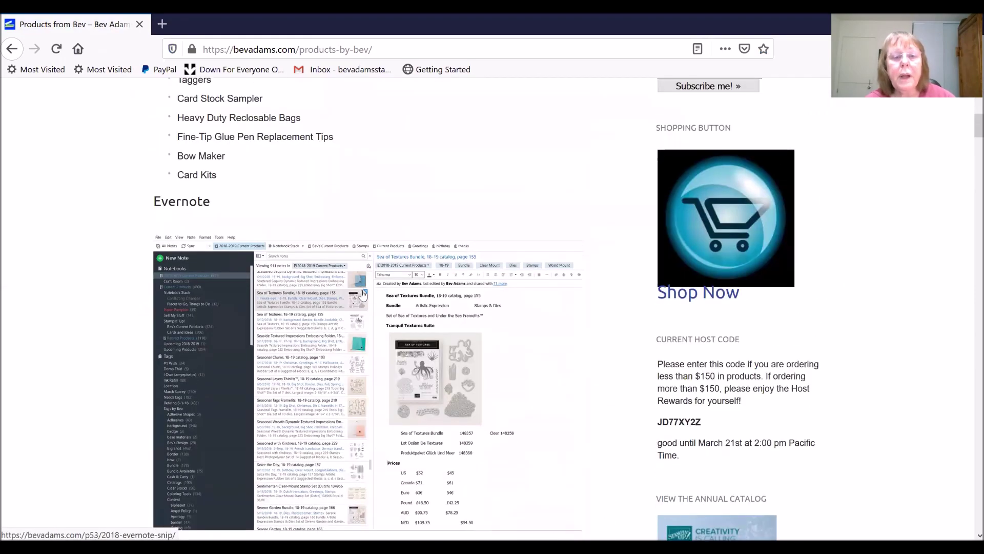
scroll(362, 294, "down", 4)
scroll(362, 295, "down", 3)
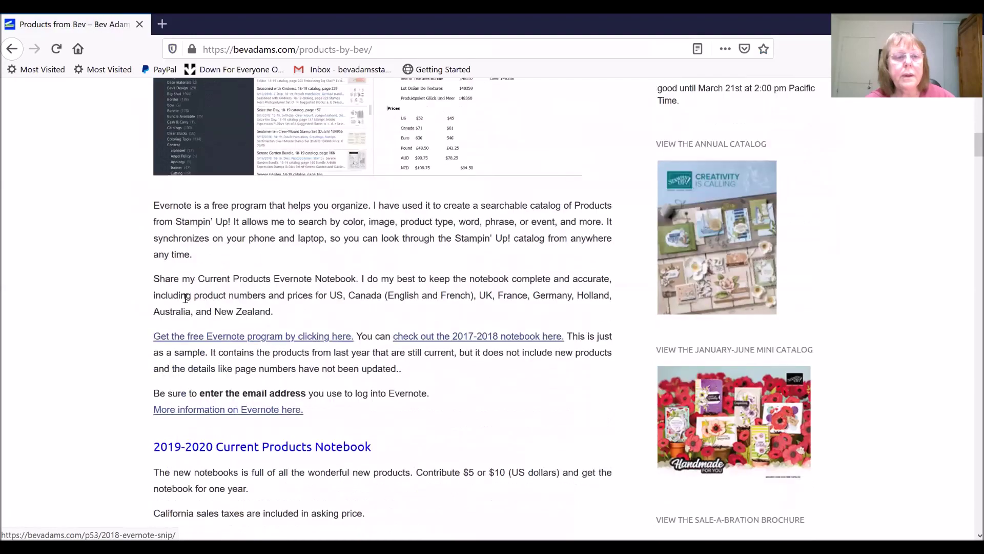
scroll(359, 339, "down", 3)
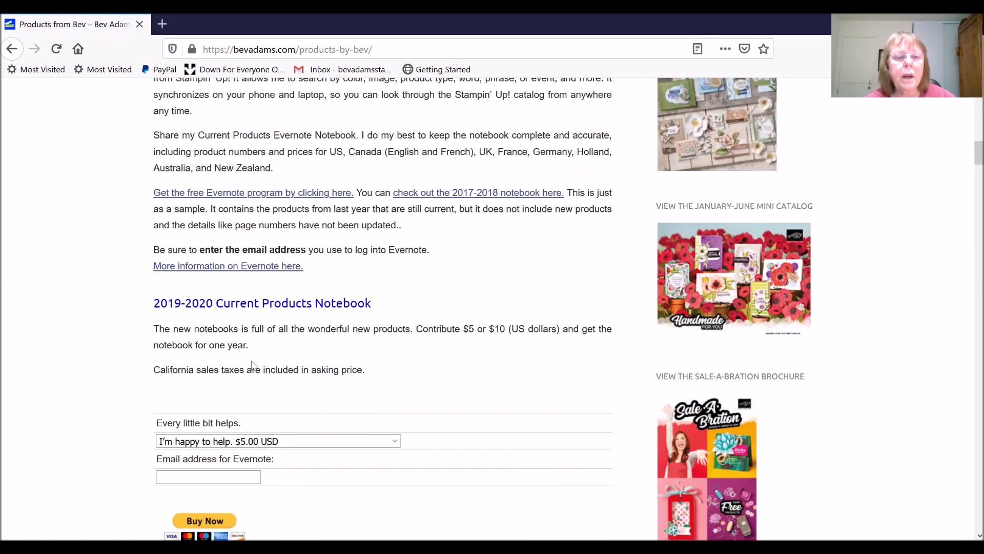
scroll(252, 365, "down", 3)
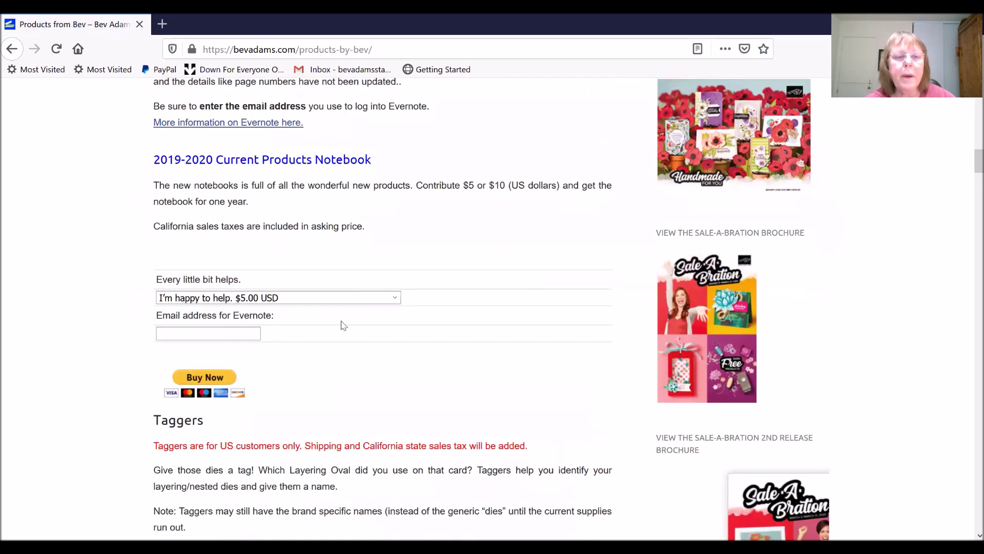
left_click(396, 298)
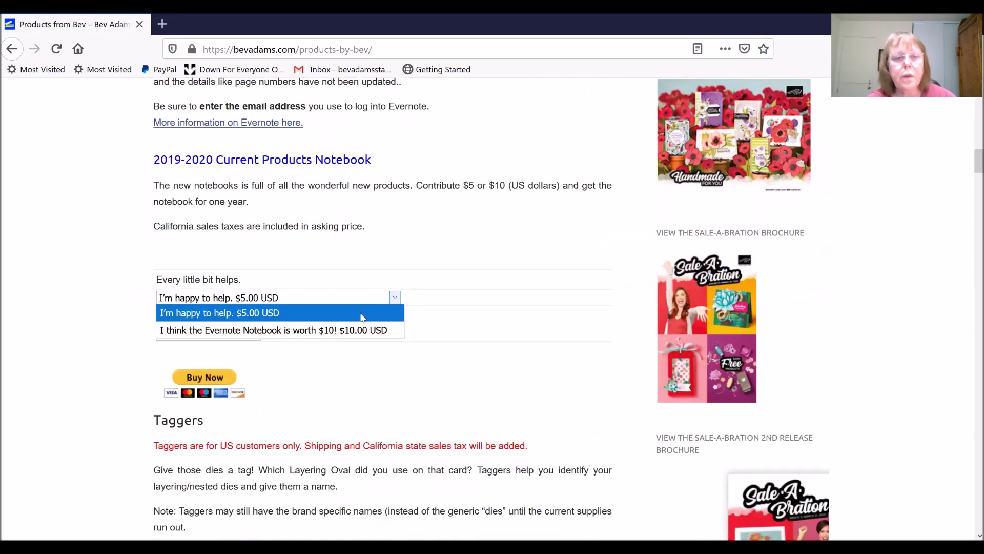
left_click(336, 250)
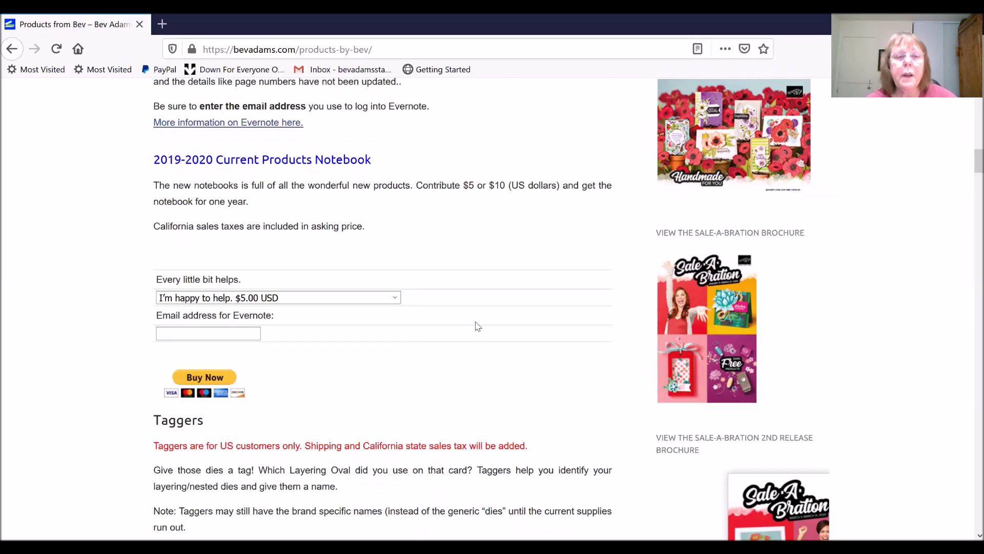
scroll(470, 329, "up", 3)
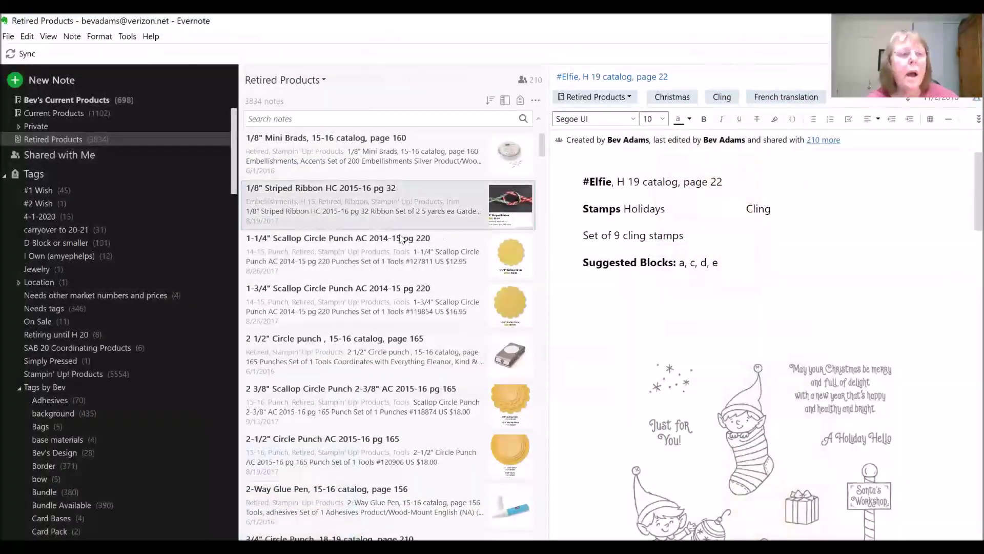
Scroll the 3834-note Retired Products list past the In Color items to the 1995–1996 Catalog.
scroll(401, 239, "down", 4)
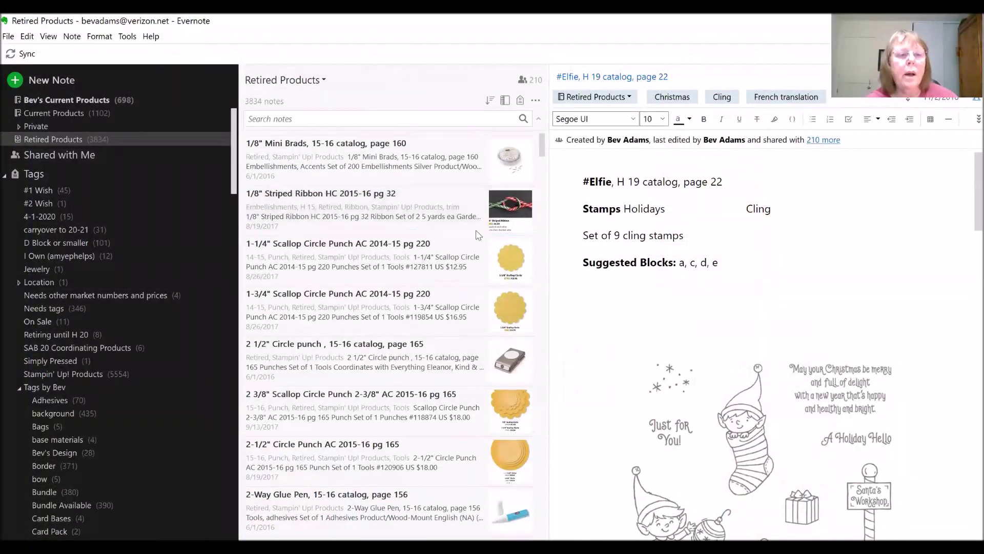
scroll(495, 258, "down", 6)
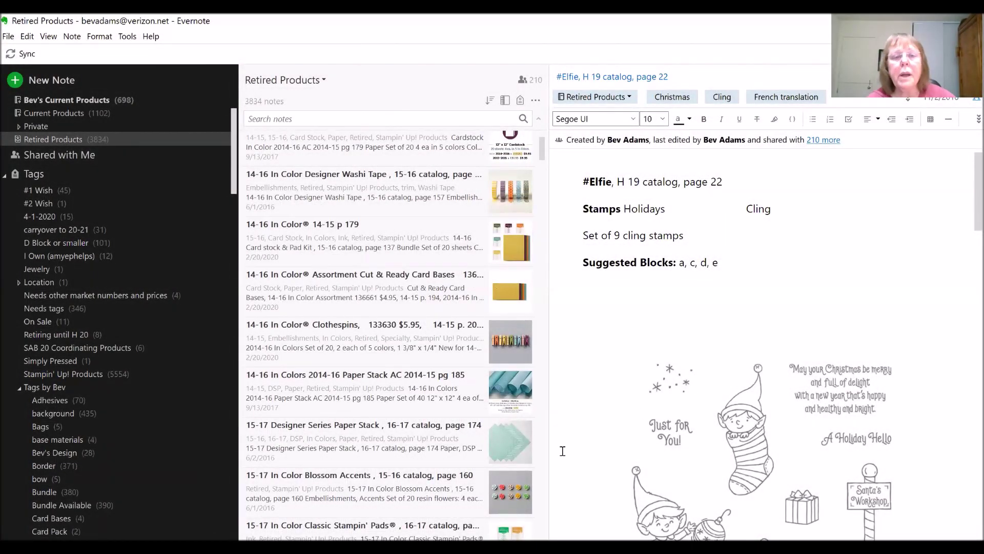
scroll(379, 390, "down", 3)
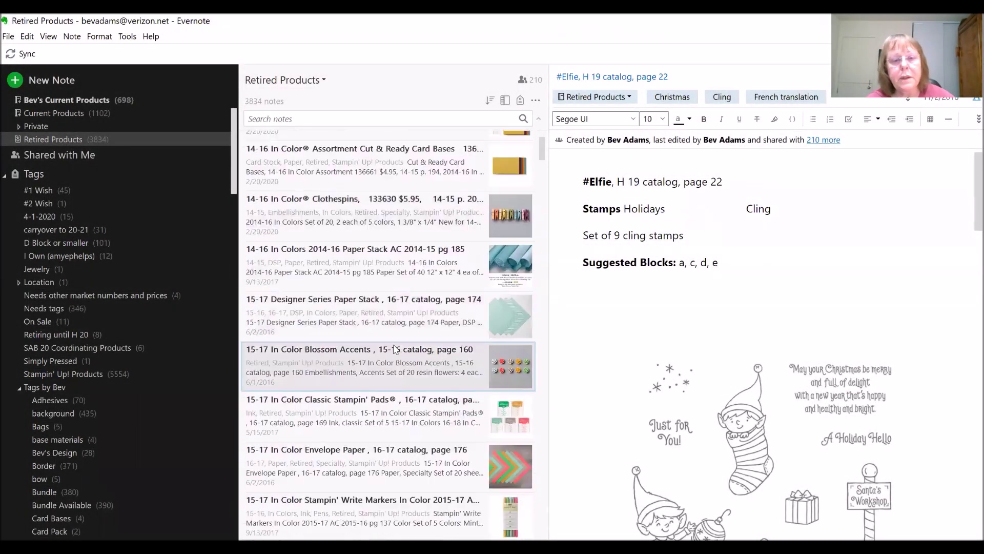
scroll(394, 349, "down", 1)
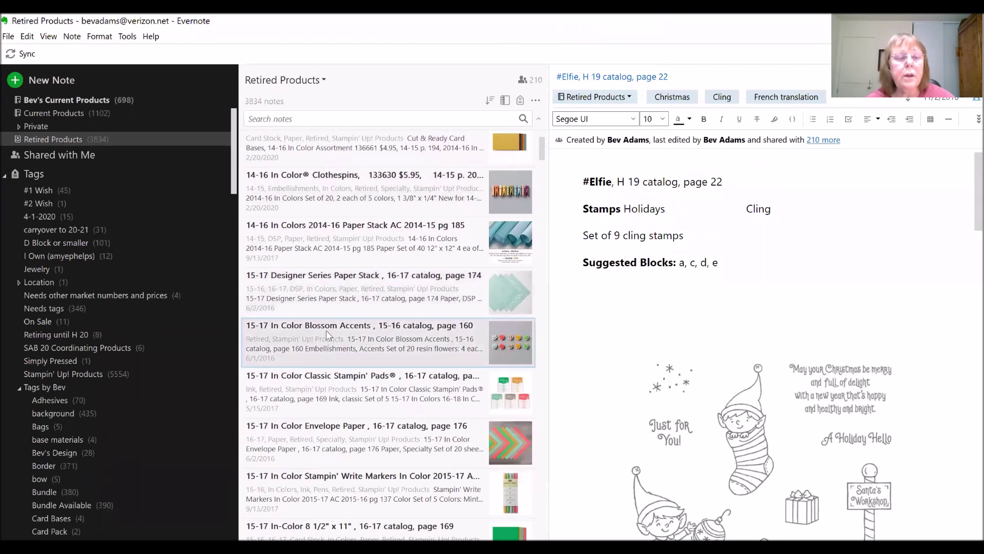
scroll(364, 364, "down", 4)
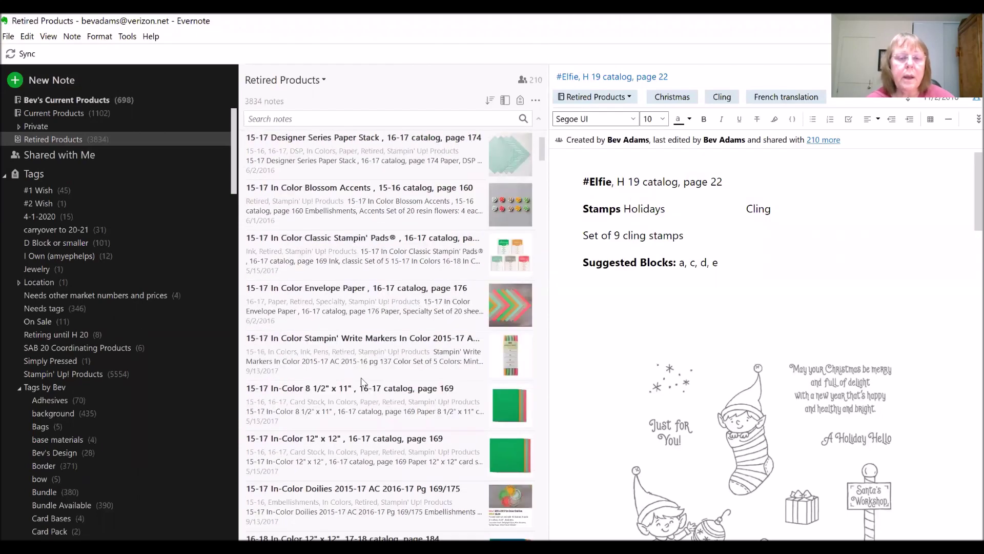
scroll(368, 380, "down", 1)
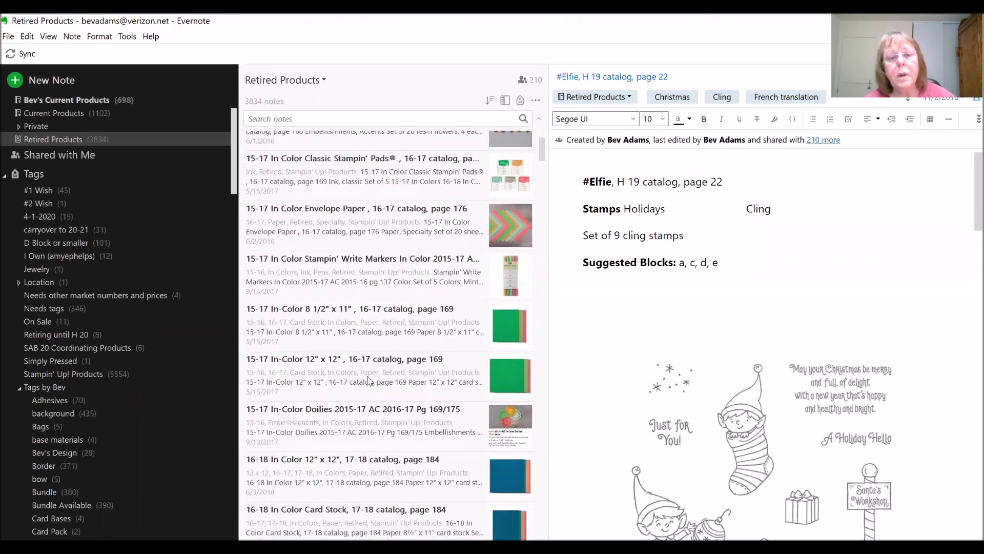
scroll(371, 377, "down", 6)
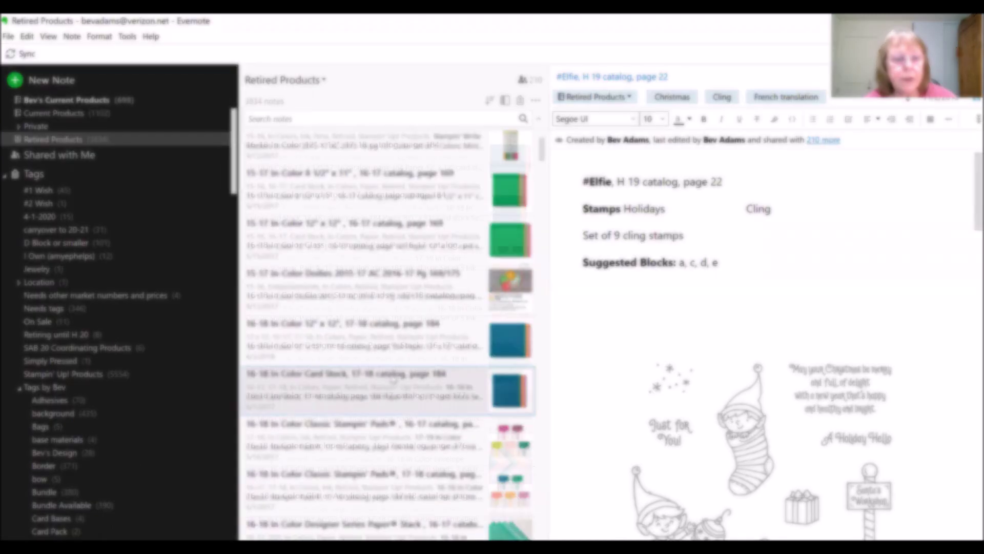
scroll(390, 346, "down", 1)
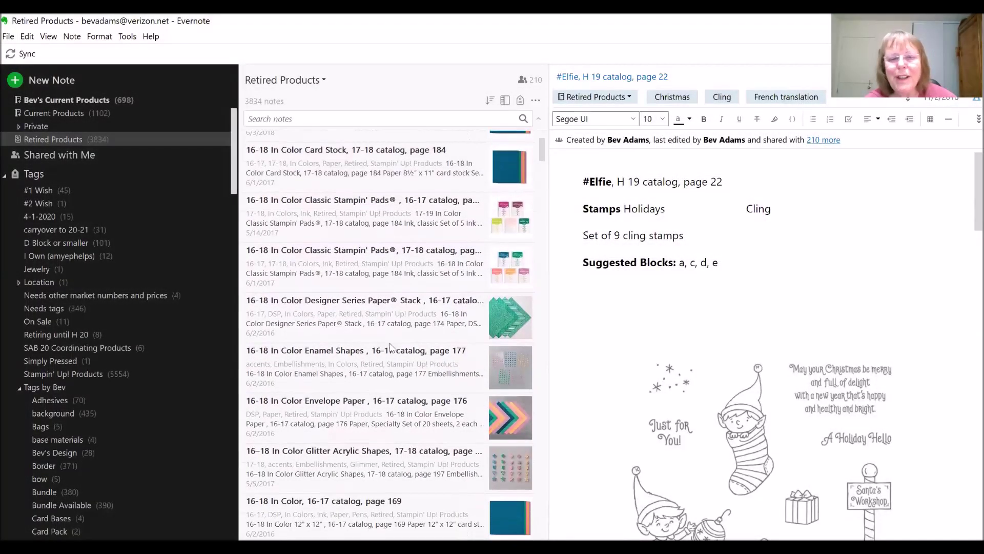
scroll(389, 349, "down", 1)
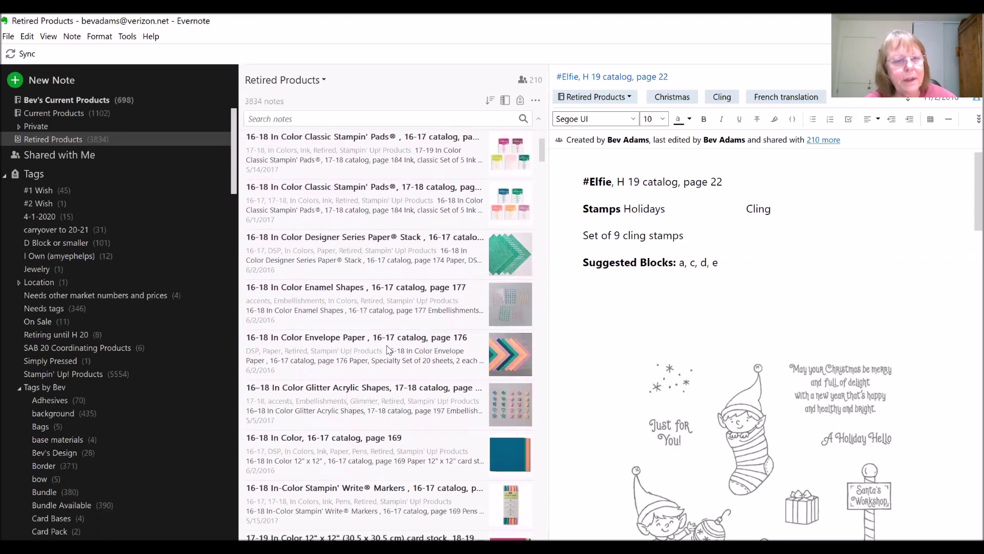
scroll(388, 348, "down", 2)
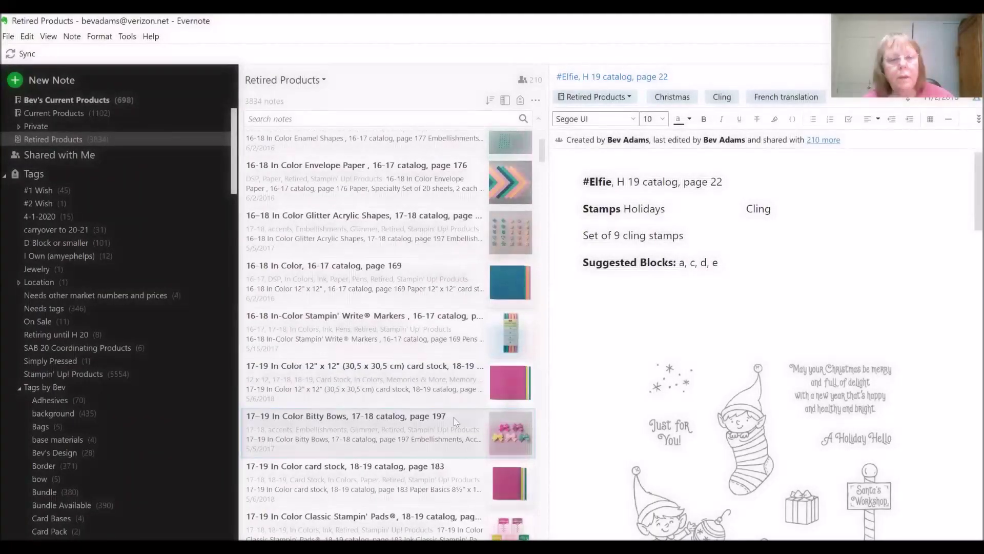
scroll(454, 421, "down", 2)
scroll(454, 420, "down", 2)
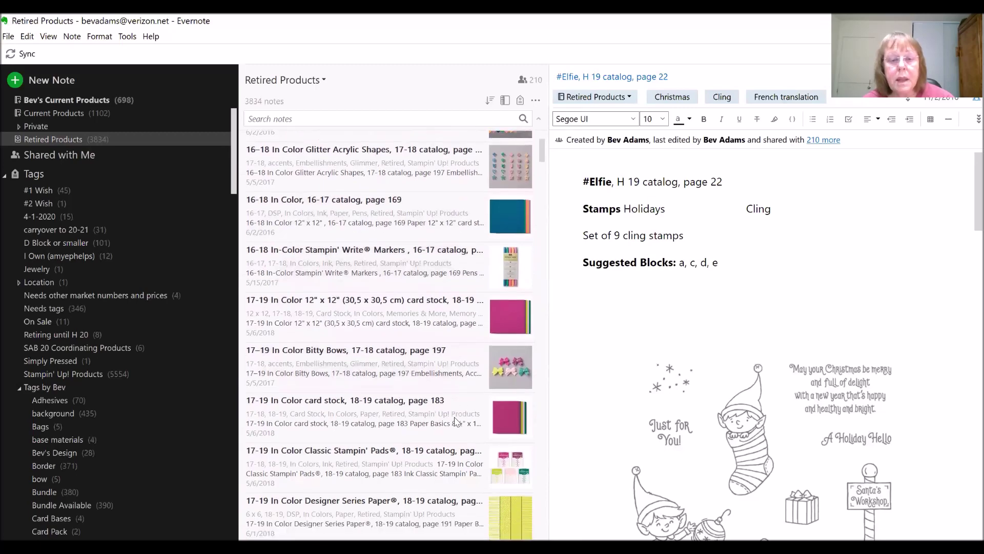
scroll(455, 421, "down", 1)
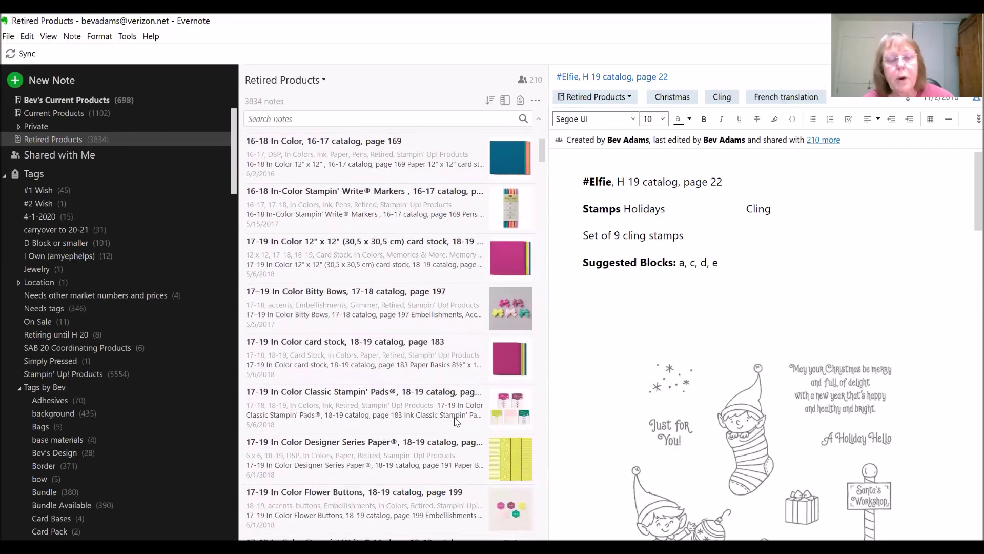
scroll(455, 421, "down", 2)
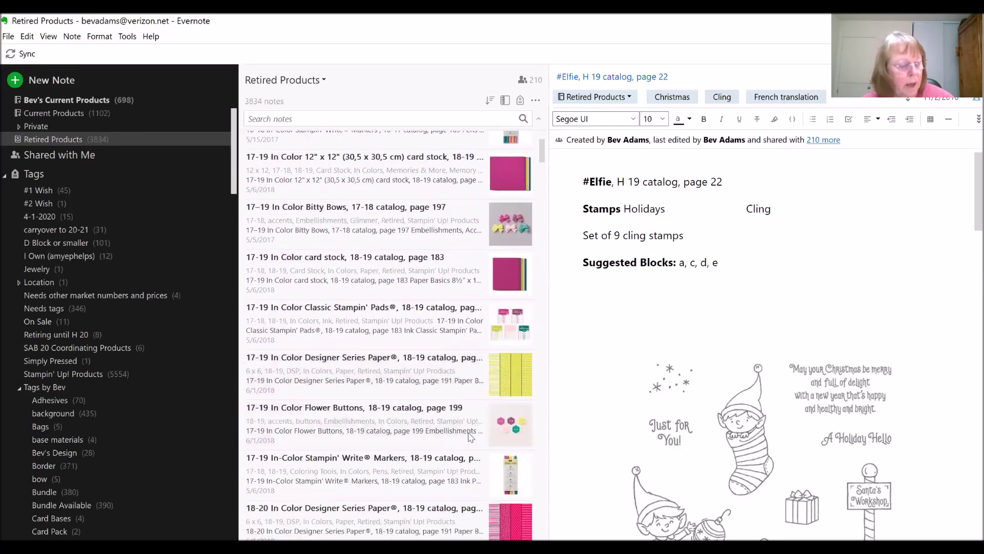
scroll(471, 437, "down", 3)
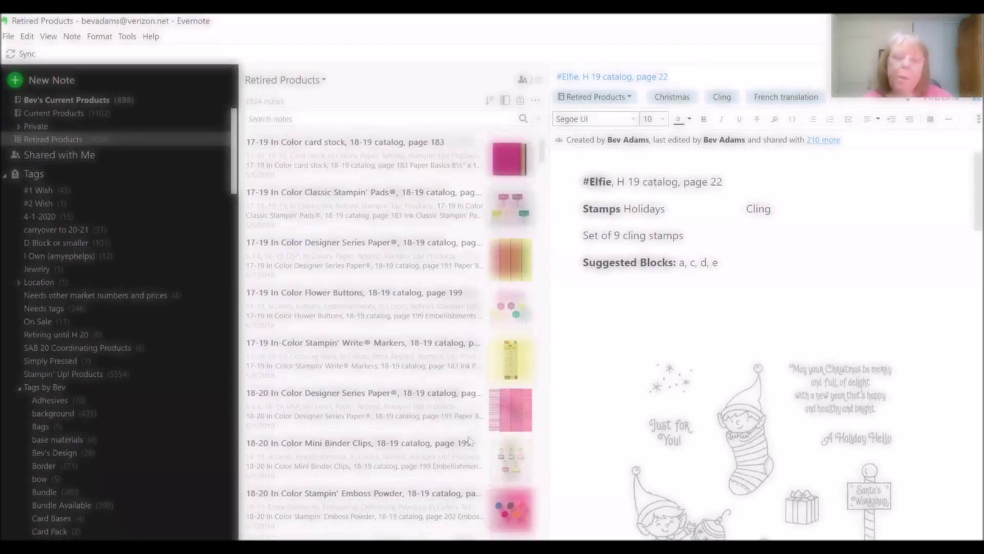
scroll(469, 438, "down", 3)
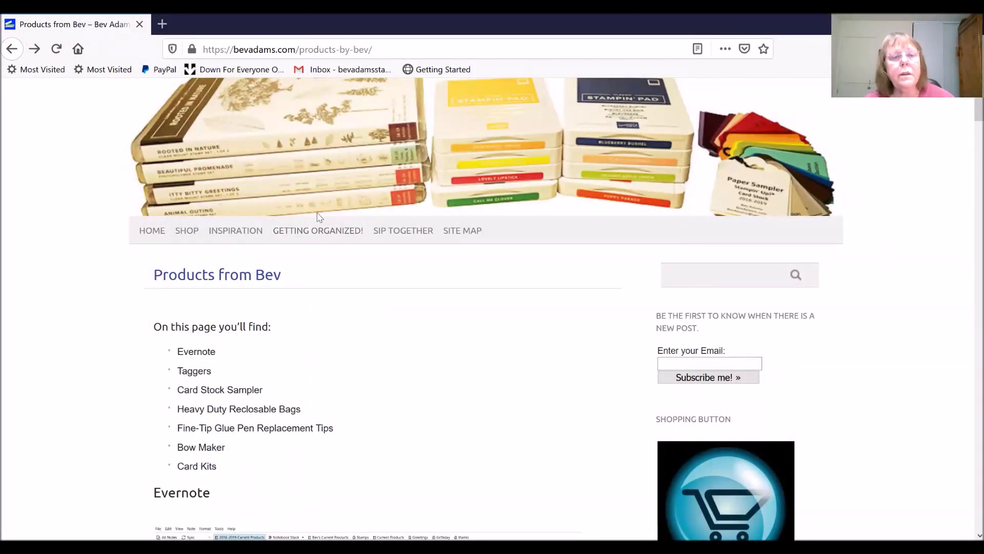
Open bevadams.com's Inspiration page and scroll down through its content.
left_click(228, 234)
scroll(236, 260, "down", 8)
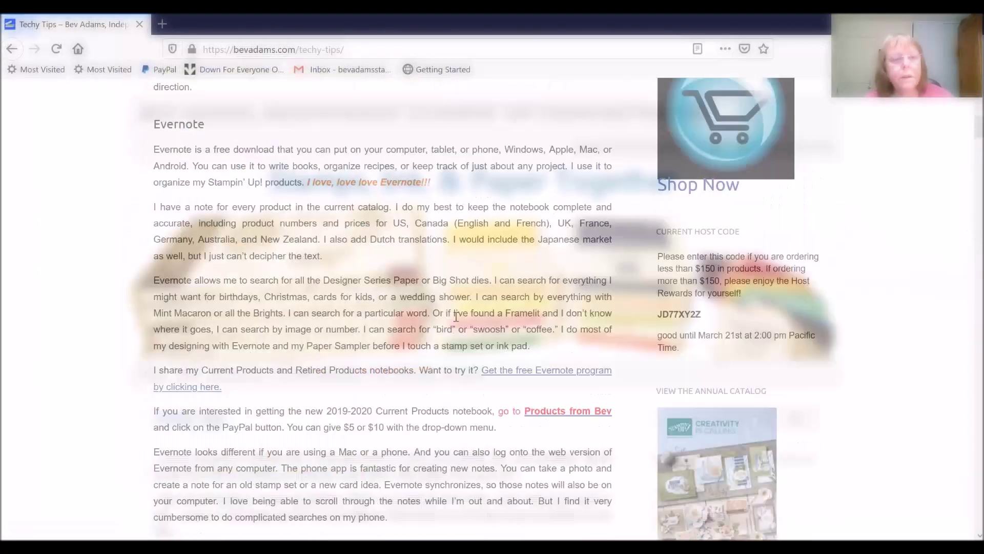
scroll(453, 313, "down", 8)
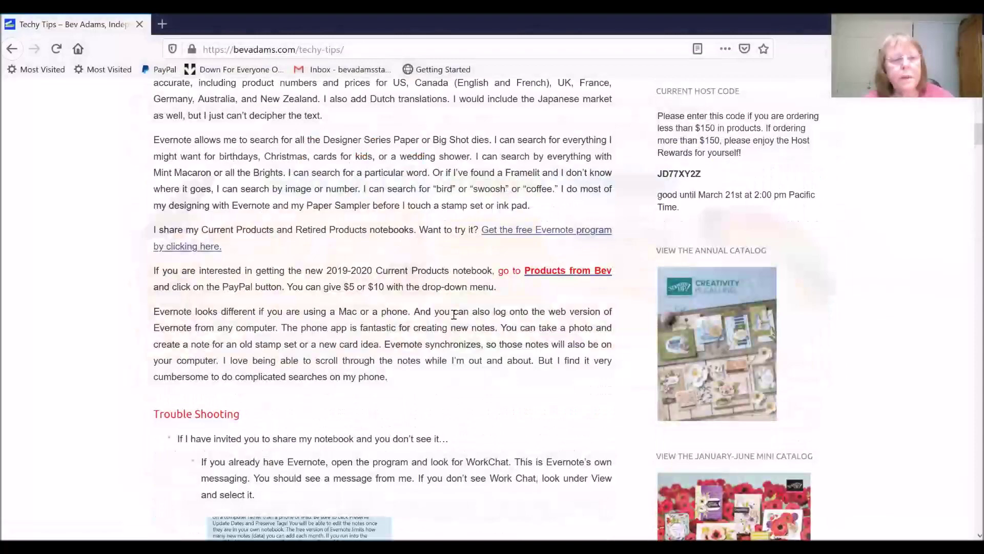
scroll(453, 313, "down", 3)
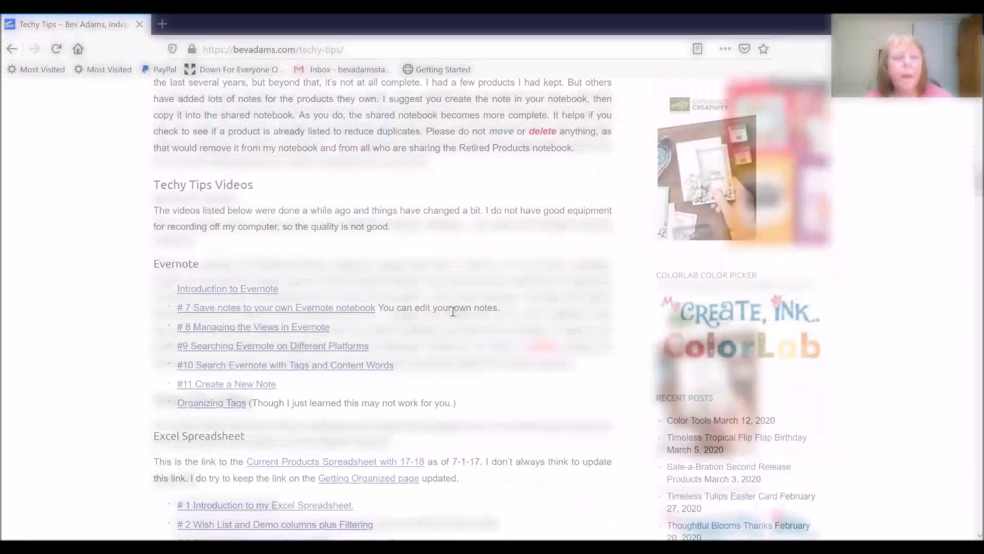
scroll(419, 318, "down", 1)
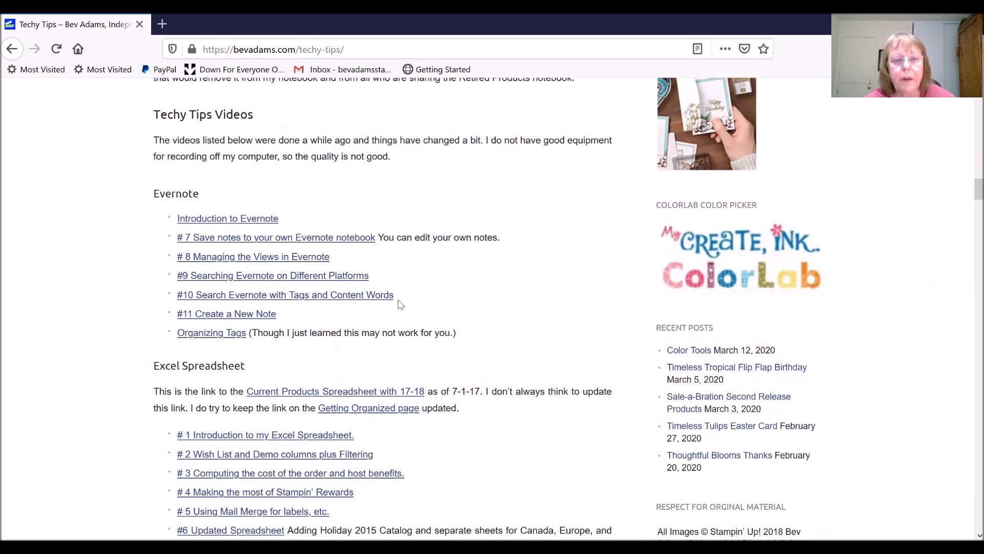
scroll(400, 305, "up", 2)
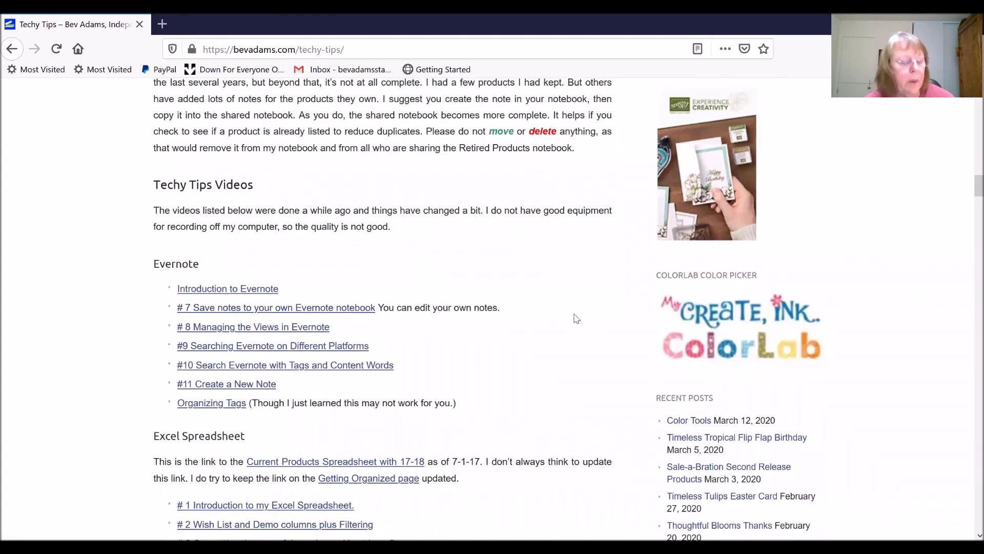